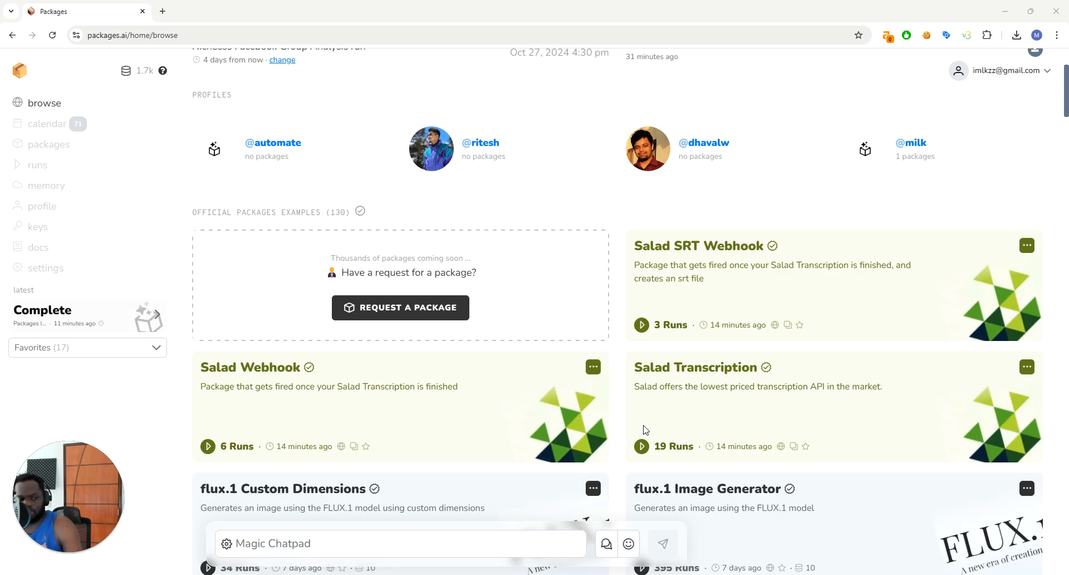
# Open the run form of the Salad Transcription package and look over its fields
pyautogui.click(642, 446)
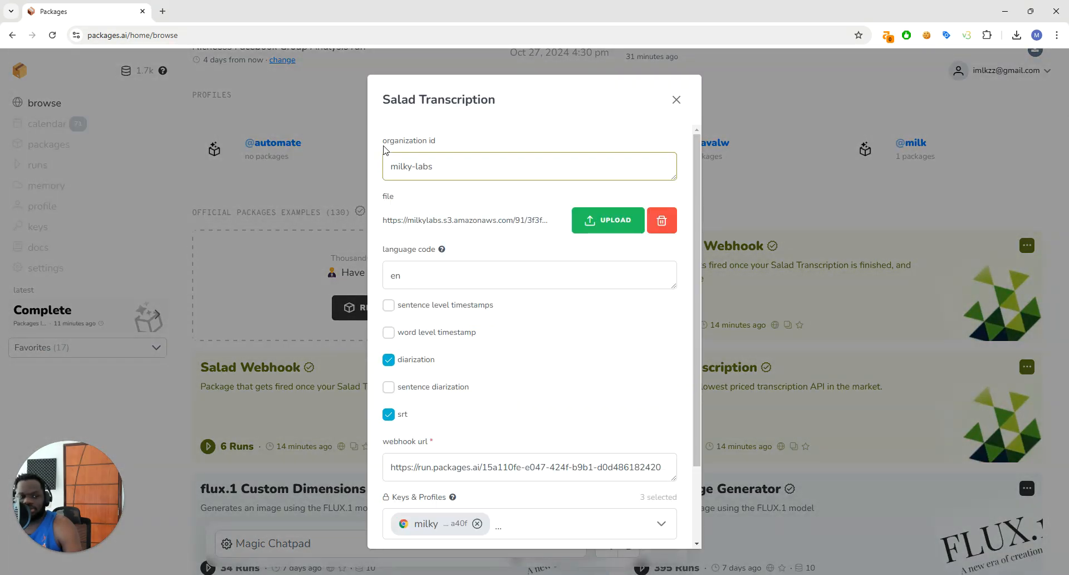
pyautogui.scroll(-2, 479, 185)
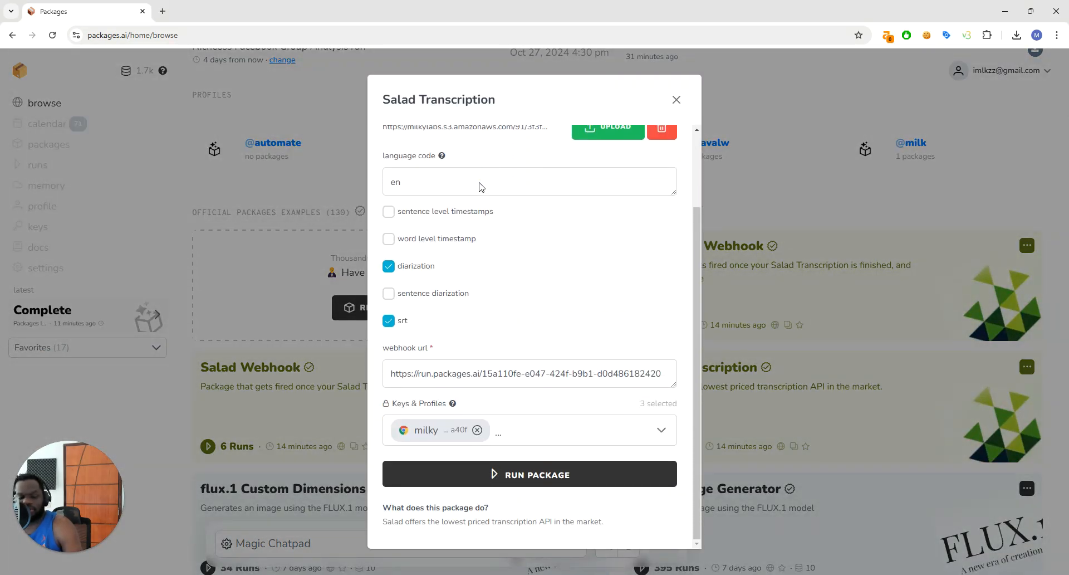
pyautogui.scroll(2, 523, 234)
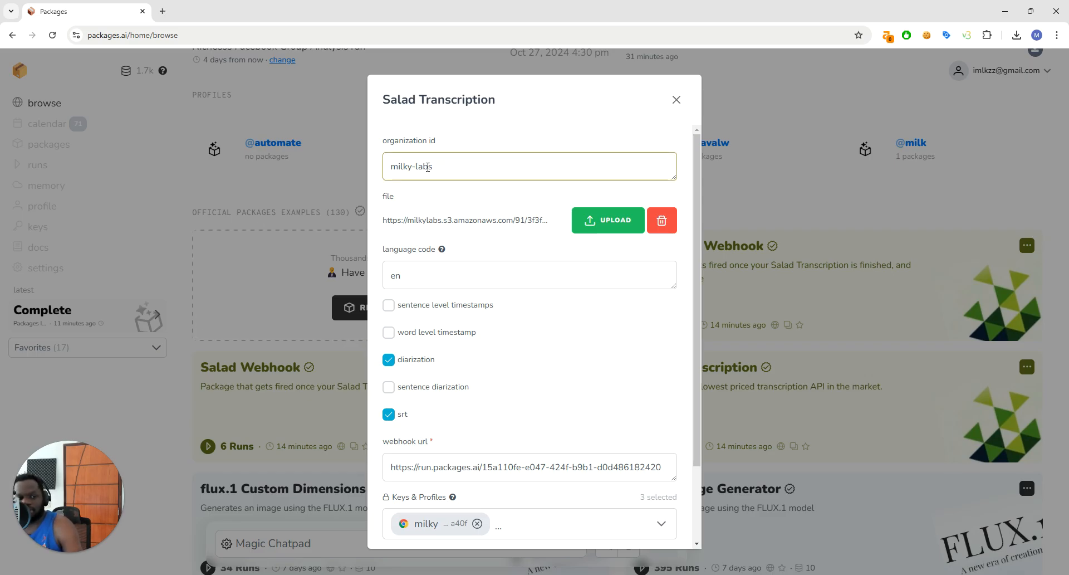
# Open portal.salad.com in a new tab and highlight the organization's name on the organizations page
pyautogui.click(163, 11)
pyautogui.write('sal')
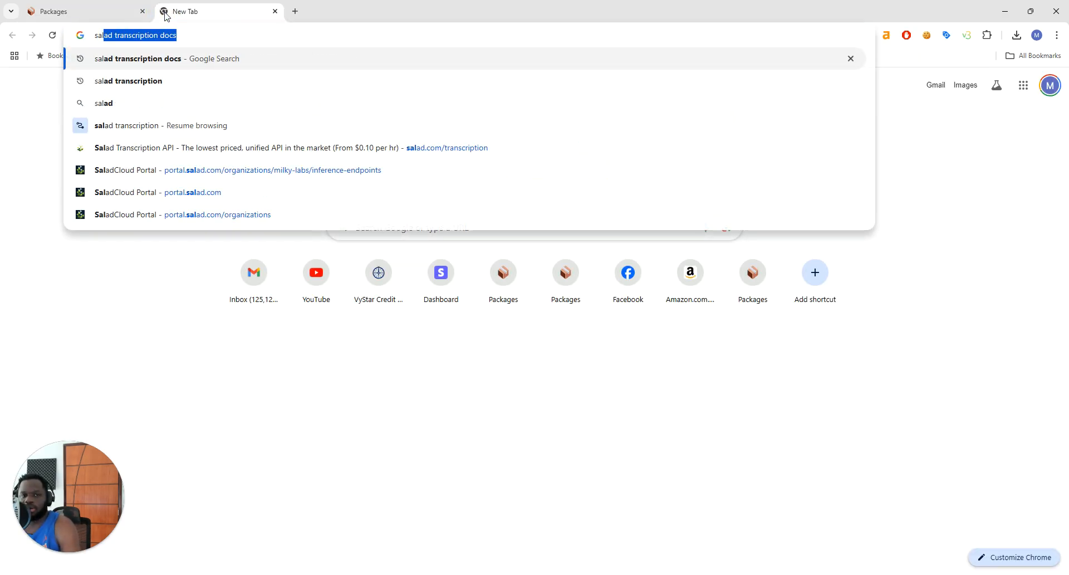
pyautogui.press('BackSpace')
pyautogui.press('BackSpace')
pyautogui.press('BackSpace')
pyautogui.press('BackSpace')
pyautogui.write('portal.salad.com/')
pyautogui.press('Return')
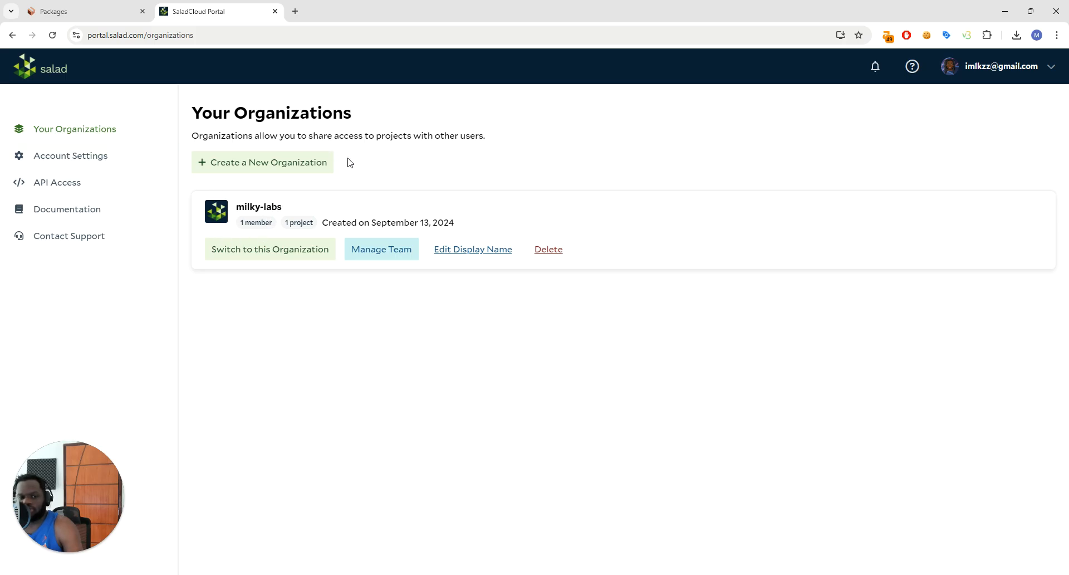
pyautogui.moveTo(239, 205); pyautogui.dragTo(285, 210)
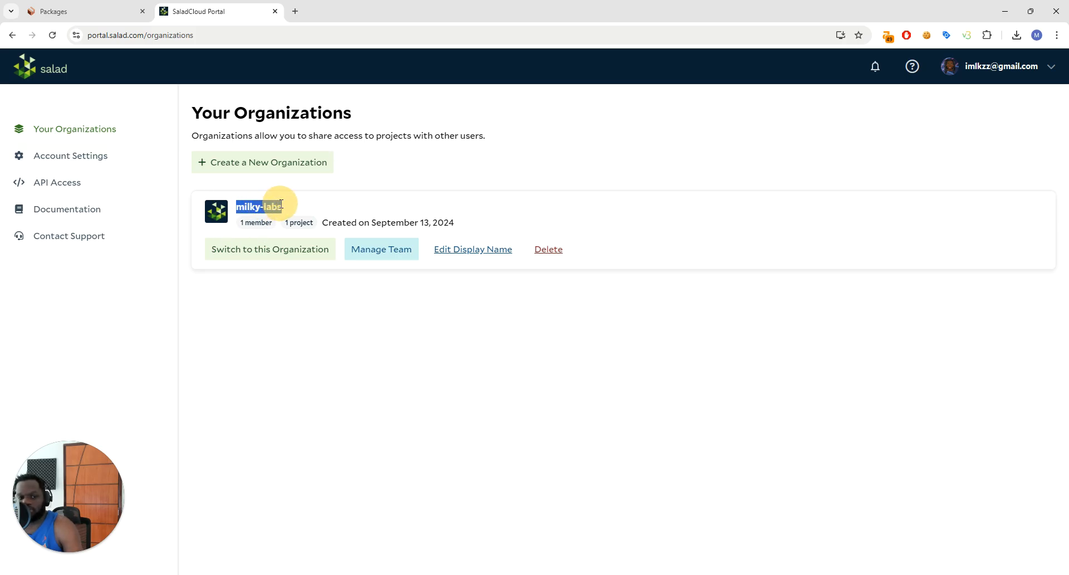
# Return to Packages and examine the organization id, file, language code, transcription options and webhook URL in the Salad Transcription form
pyautogui.click(68, 13)
pyautogui.click(471, 166)
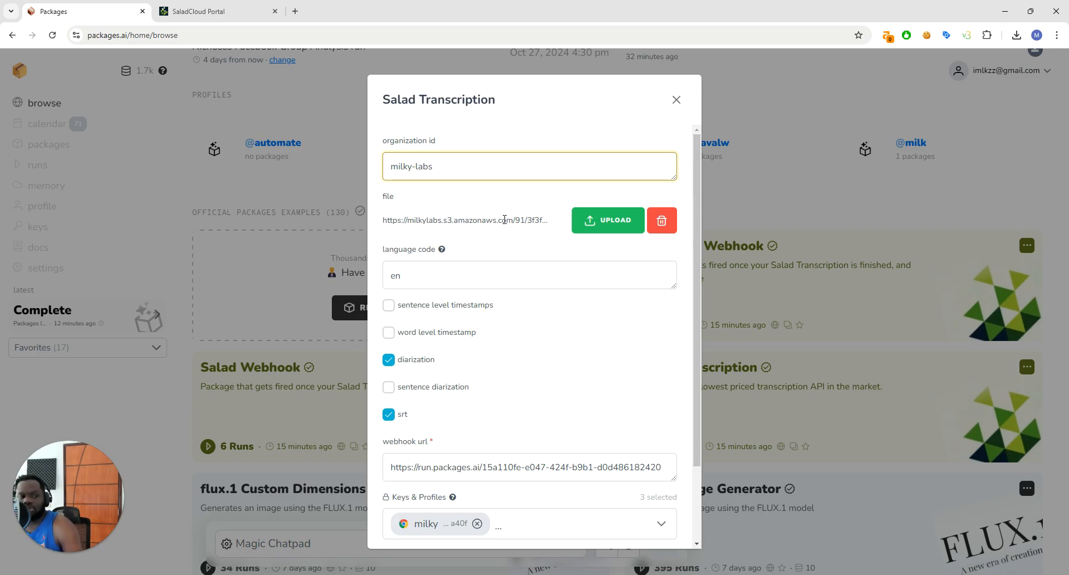
pyautogui.scroll(-1, 504, 219)
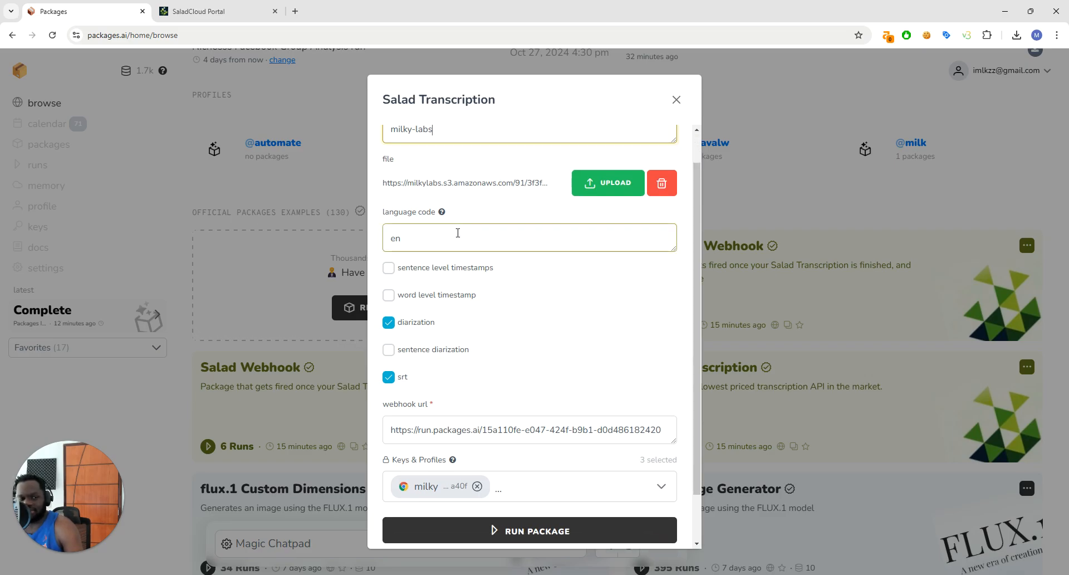
pyautogui.click(454, 233)
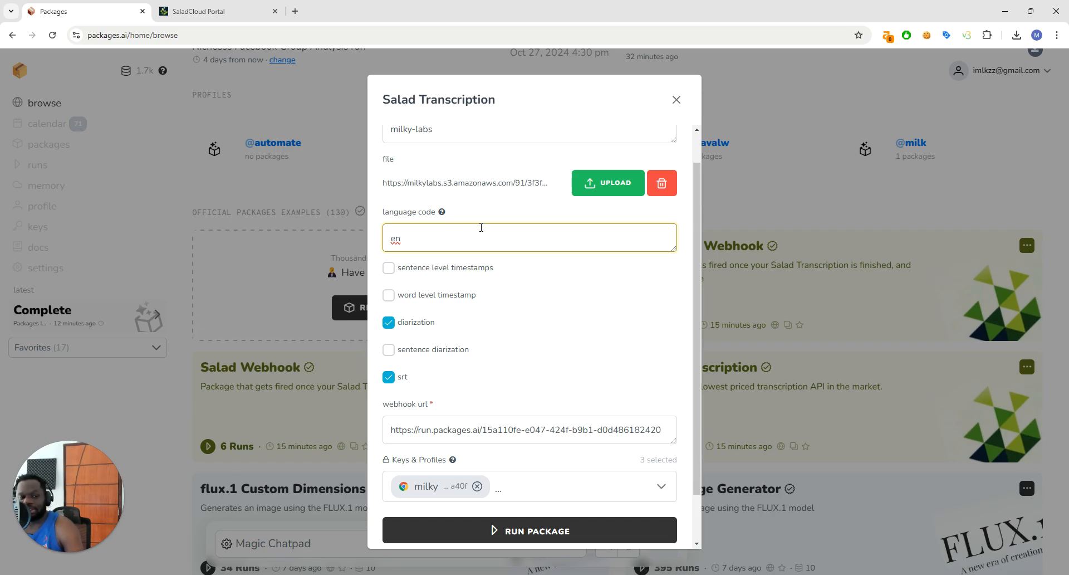
pyautogui.scroll(-1, 490, 291)
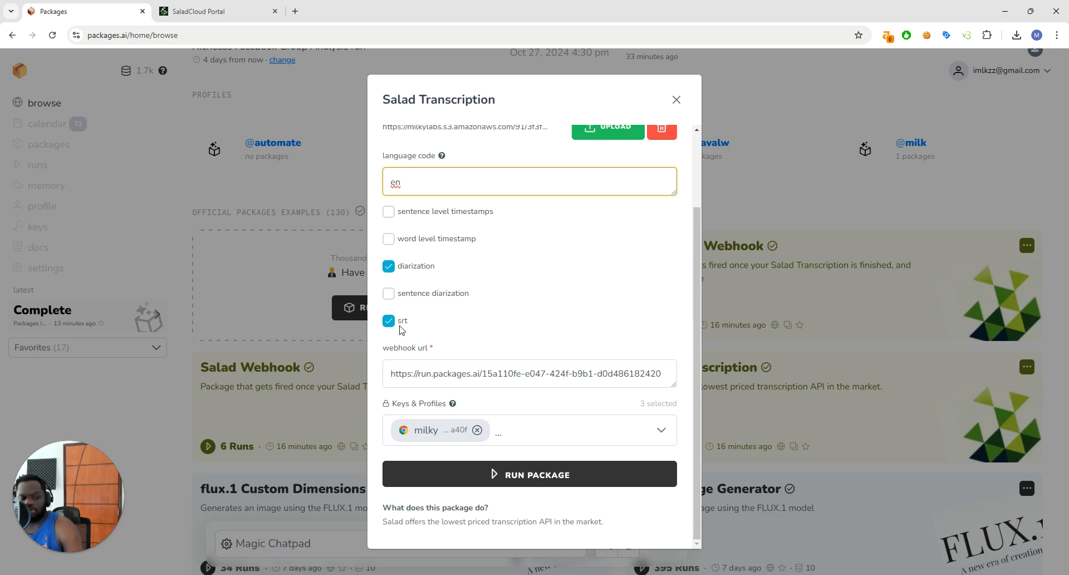
pyautogui.click(432, 366)
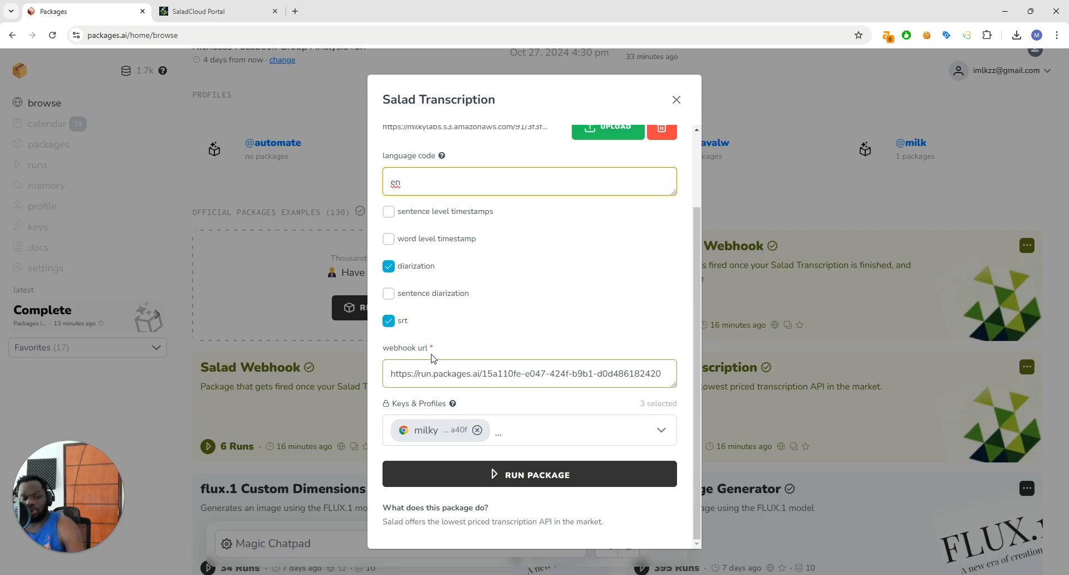
pyautogui.click(432, 370)
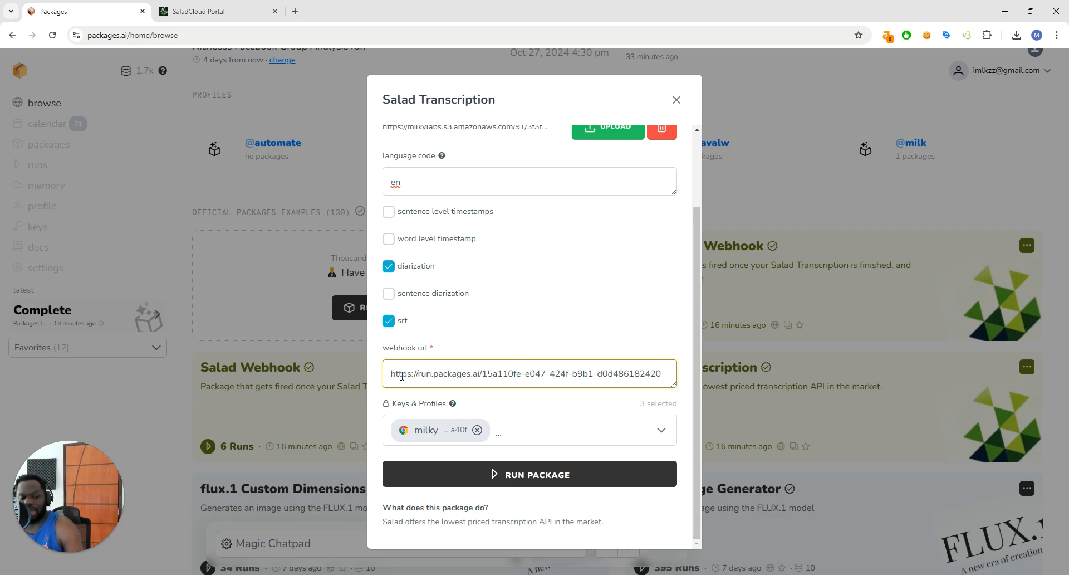
pyautogui.scroll(2, 532, 278)
pyautogui.scroll(-2, 533, 279)
pyautogui.scroll(2, 529, 256)
pyautogui.scroll(-1, 579, 173)
pyautogui.scroll(1, 507, 207)
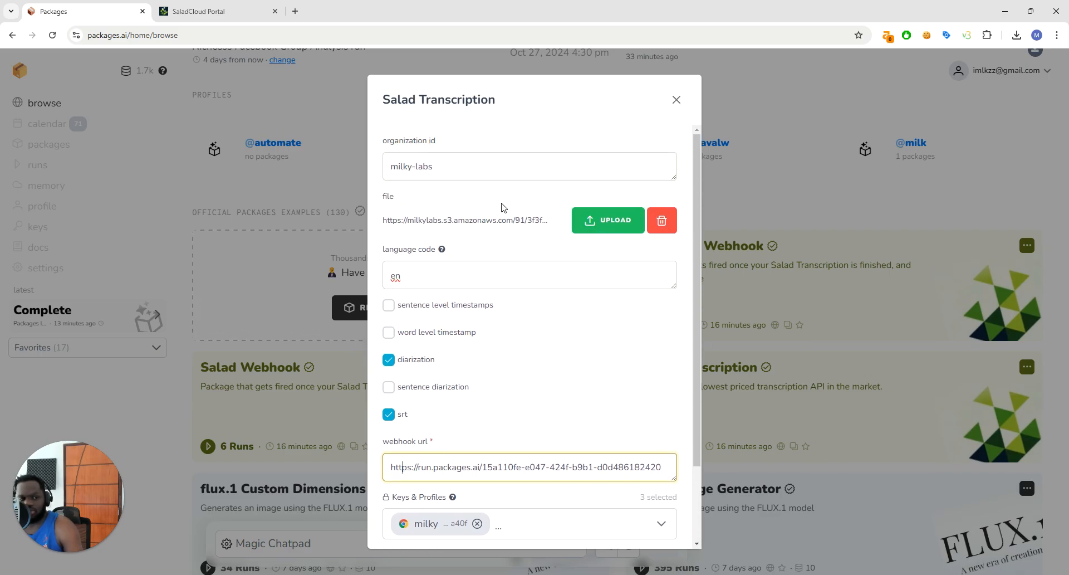
# Check which keys are selected under Keys & Profiles in the Salad Transcription form and close the form
pyautogui.scroll(-2, 508, 217)
pyautogui.scroll(2, 531, 262)
pyautogui.scroll(-2, 557, 334)
pyautogui.click(586, 430)
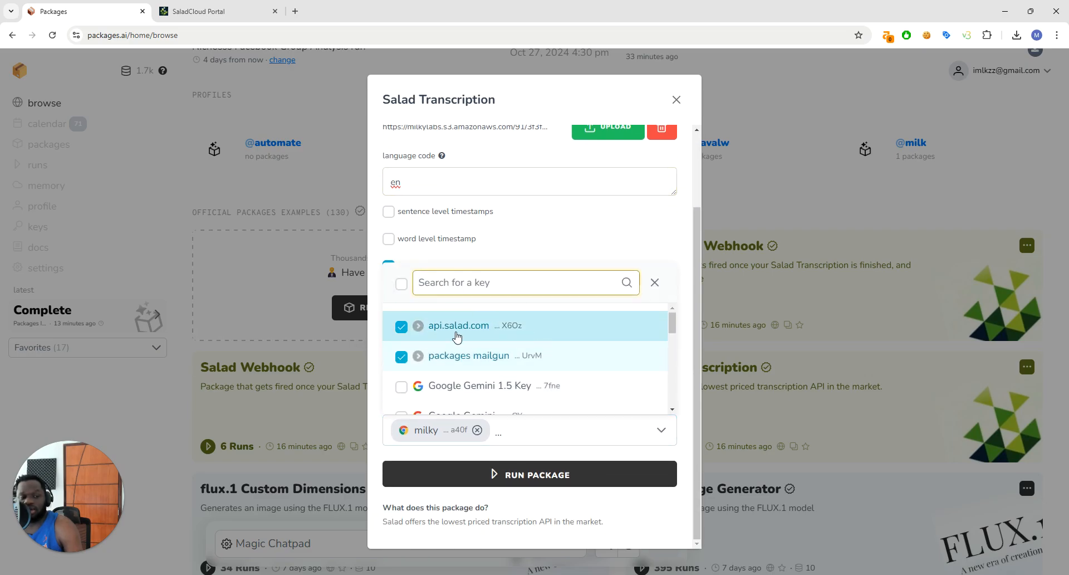
pyautogui.click(676, 100)
# Start a new key on the keys page for a Custom Service with the domain api.salad.com
pyautogui.click(38, 227)
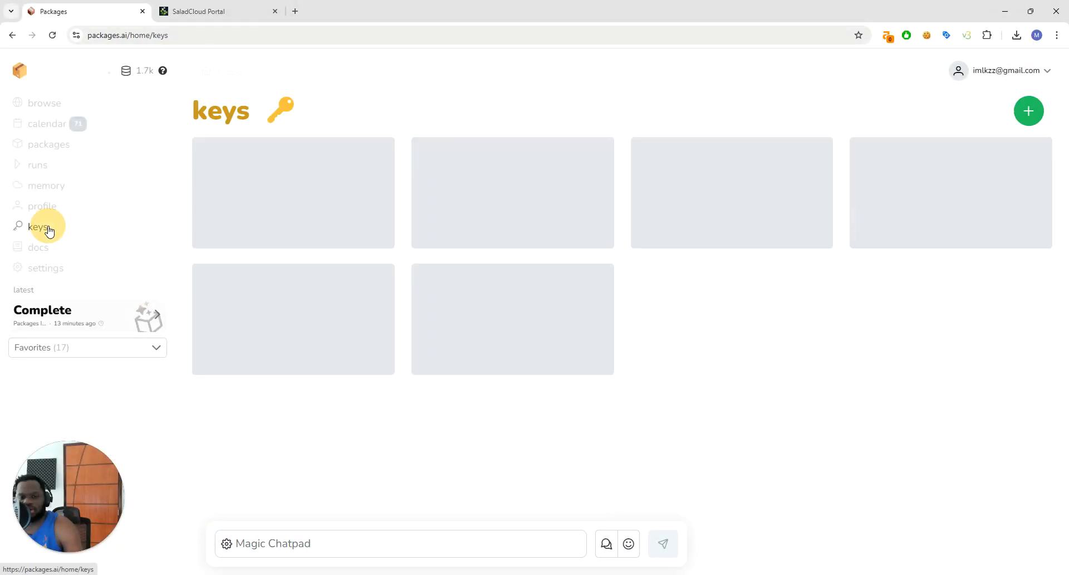
pyautogui.click(1019, 110)
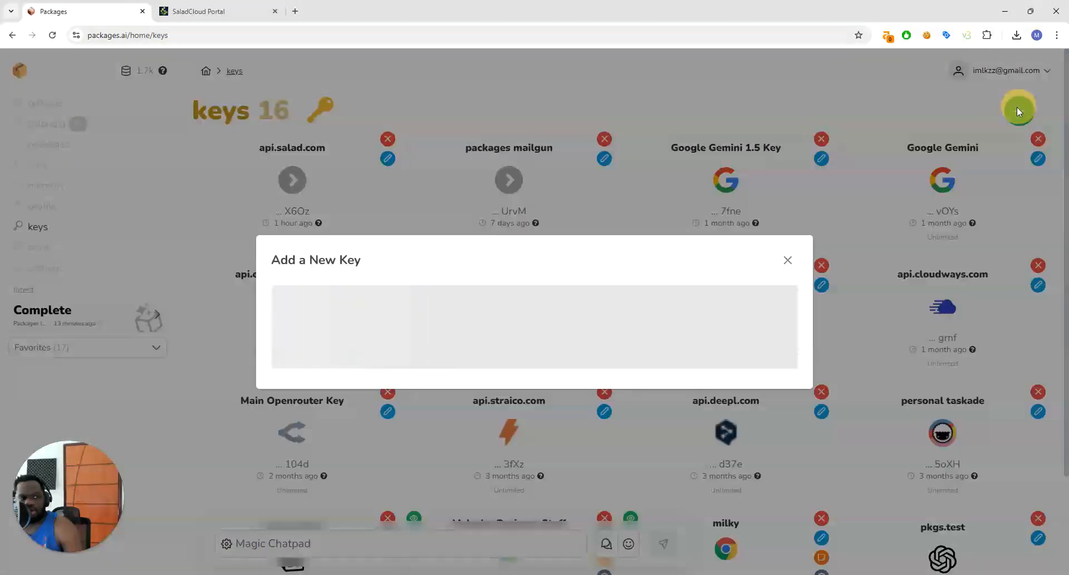
pyautogui.click(375, 334)
pyautogui.click(352, 369)
pyautogui.click(380, 270)
pyautogui.write('api.salad.com')
pyautogui.click(206, 11)
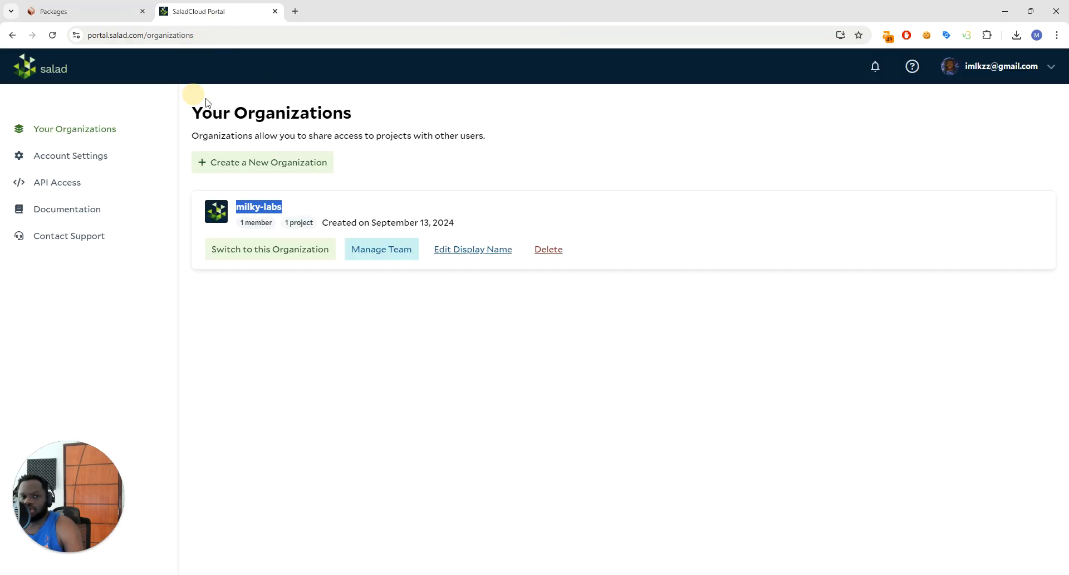
pyautogui.click(82, 11)
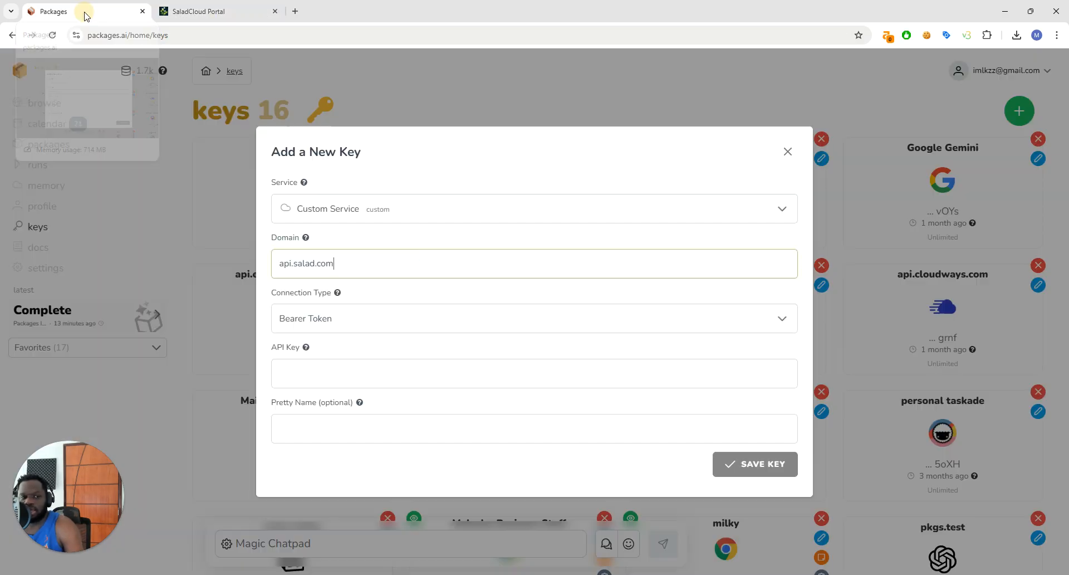
# Set the connection type to Build Request and add a header parameter with the key Salad-Api-Key
pyautogui.click(383, 329)
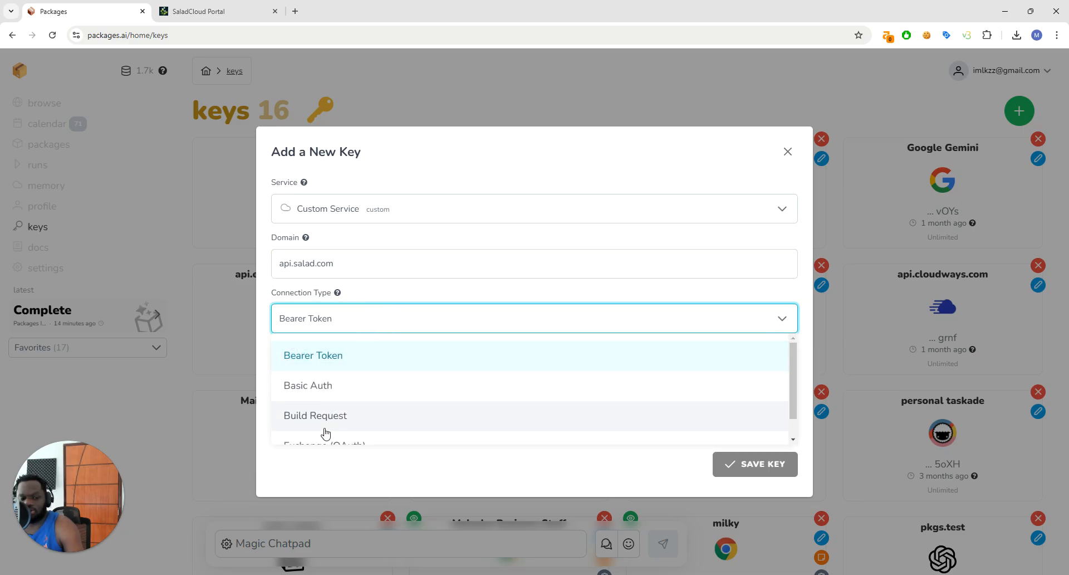
pyautogui.click(339, 415)
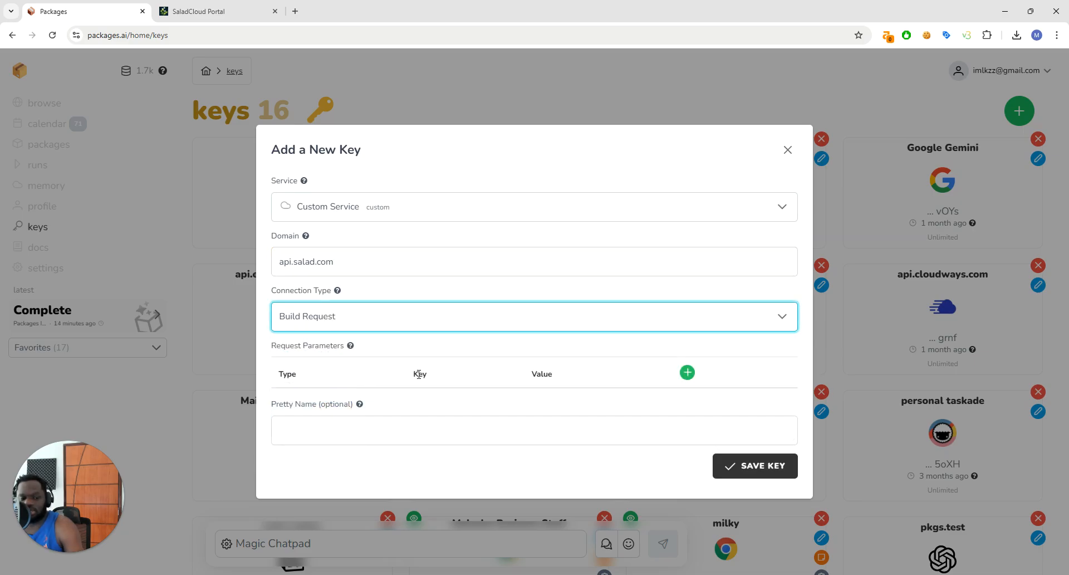
pyautogui.click(687, 373)
pyautogui.press('Tab')
pyautogui.write('A')
pyautogui.write('alad-Ap')
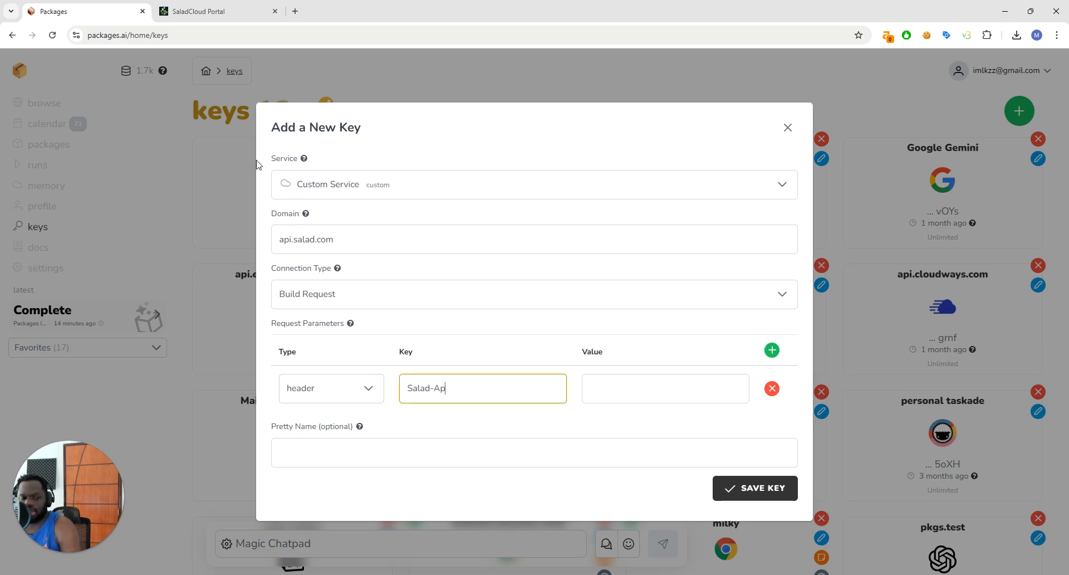
pyautogui.write('i-Key')
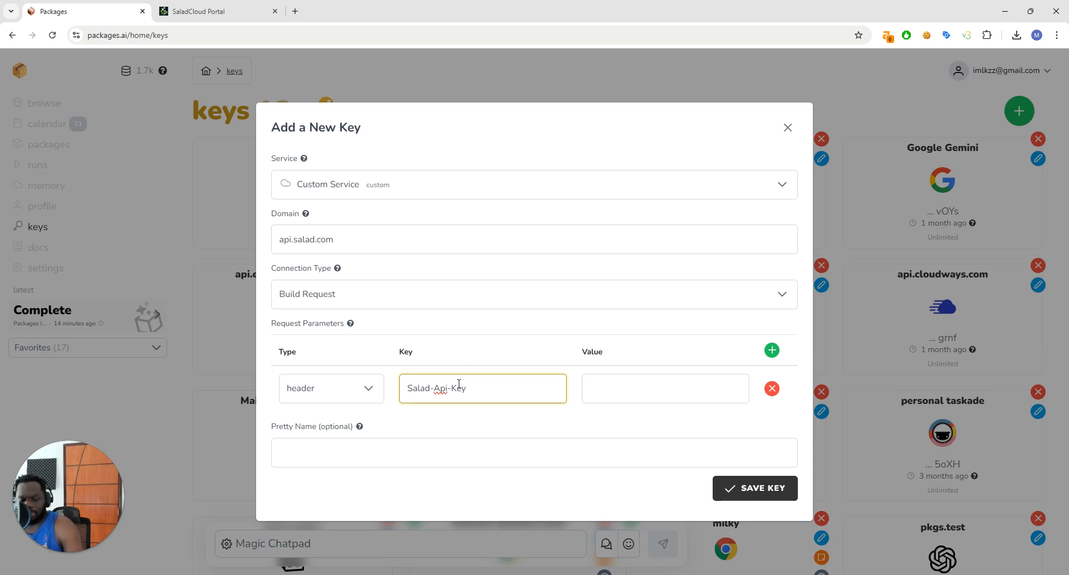
# Switch to the SaladCloud Portal, open the API Access page and select the masked current API key
pyautogui.click(616, 379)
pyautogui.click(220, 12)
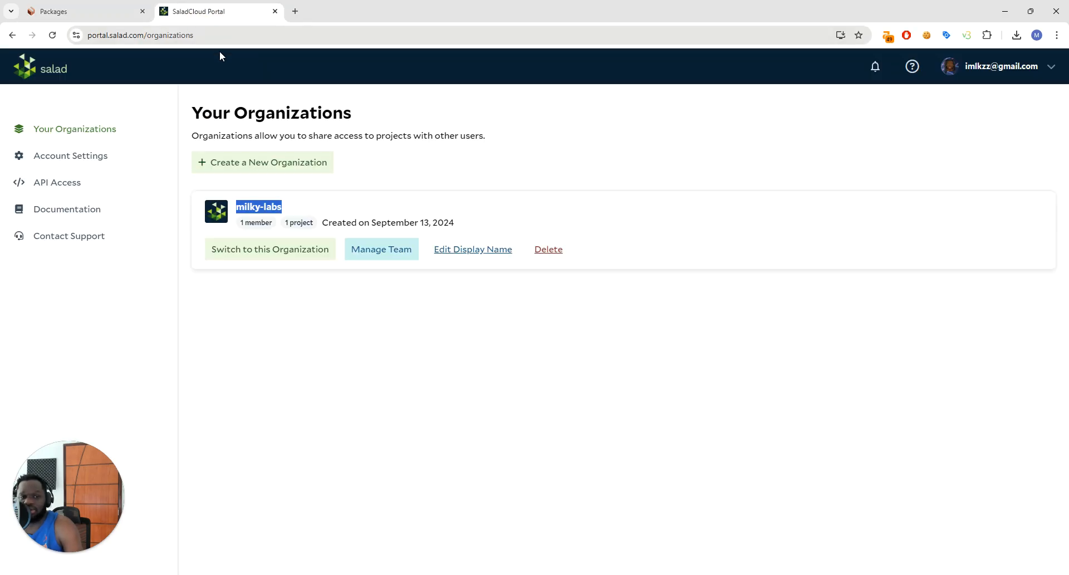
pyautogui.click(355, 251)
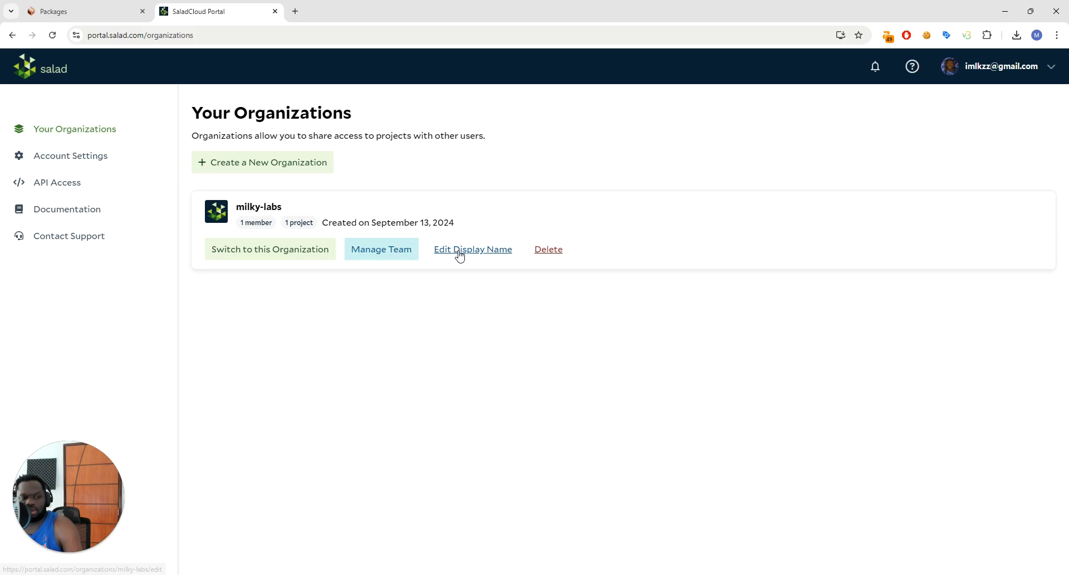
pyautogui.click(89, 209)
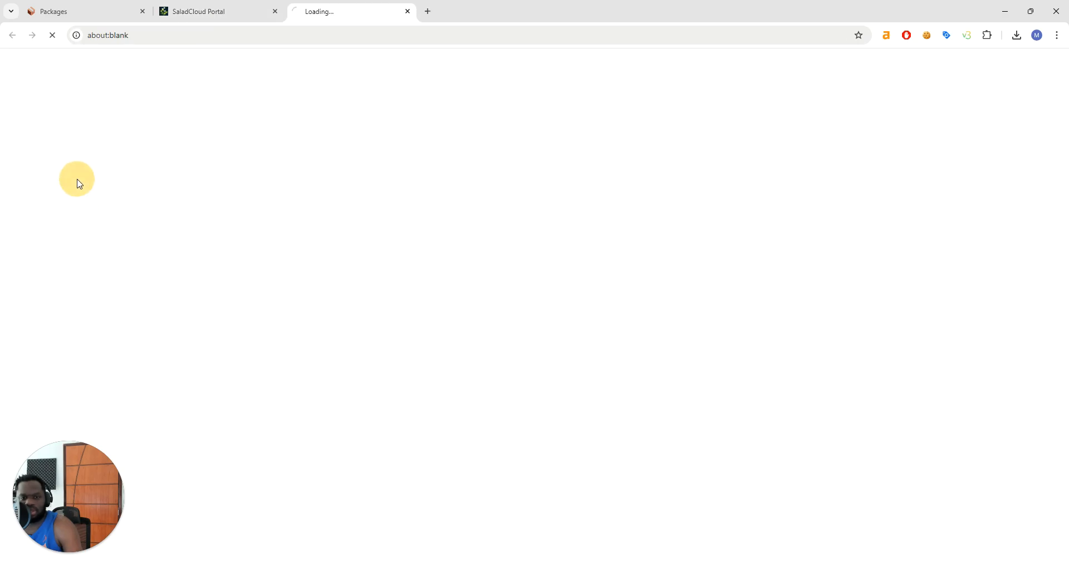
pyautogui.click(408, 11)
pyautogui.click(88, 193)
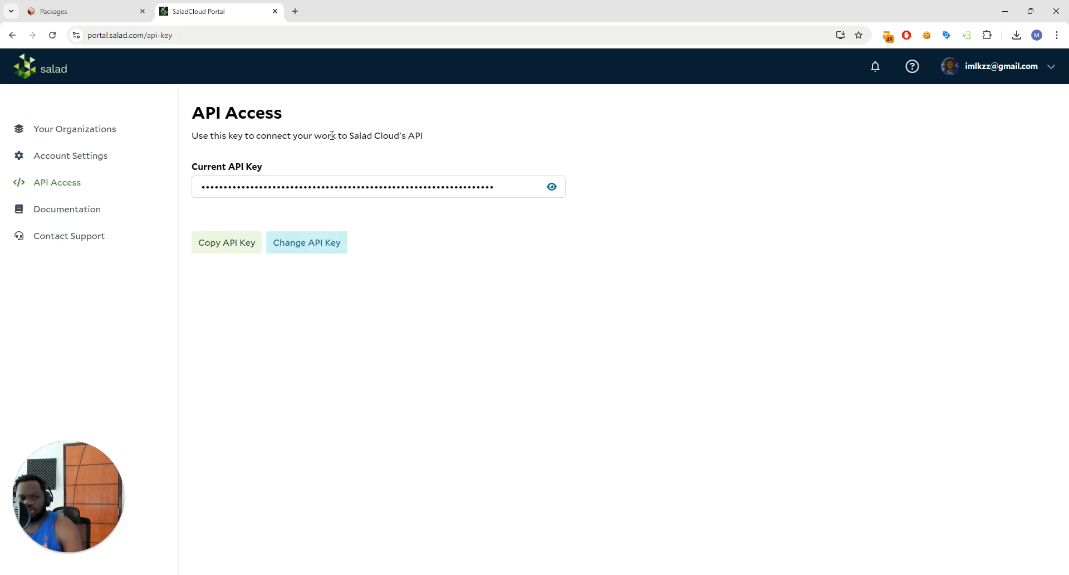
pyautogui.moveTo(486, 186); pyautogui.dragTo(217, 193)
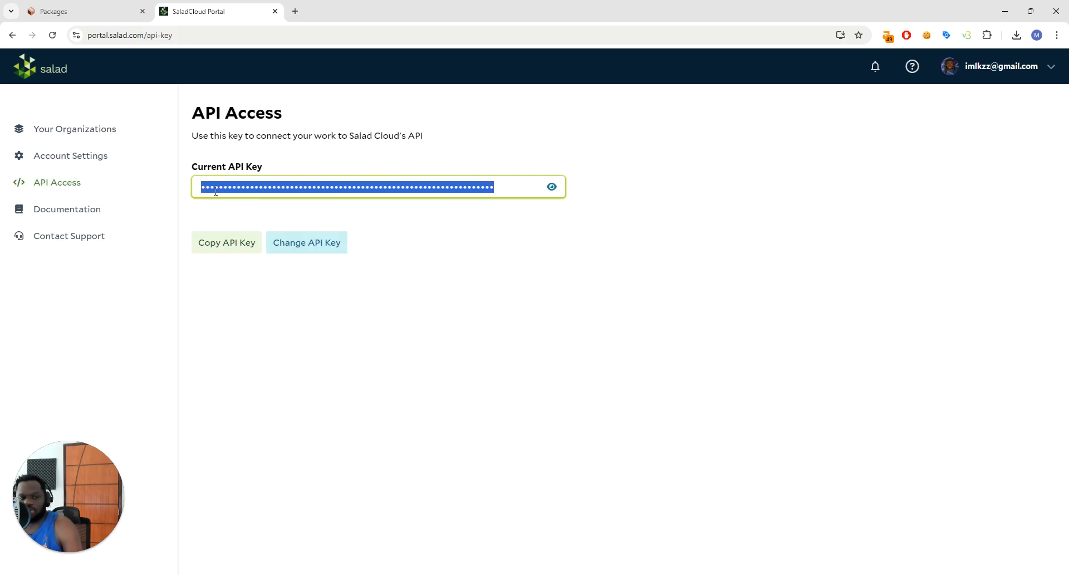
# Return to Packages and enter a placeholder API key as the value of the Salad-Api-Key header
pyautogui.click(84, 13)
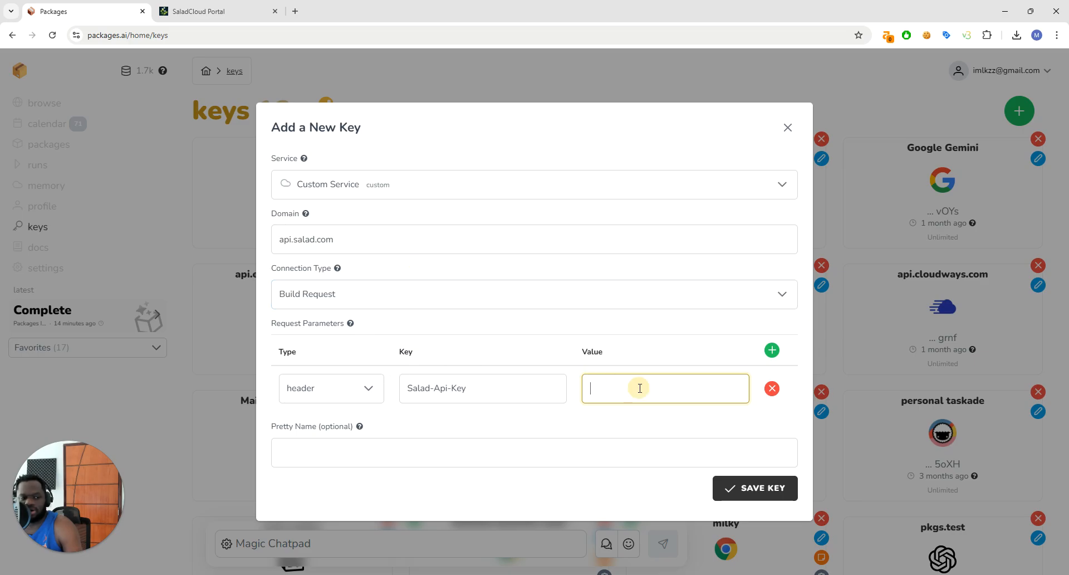
pyautogui.write('yhou')
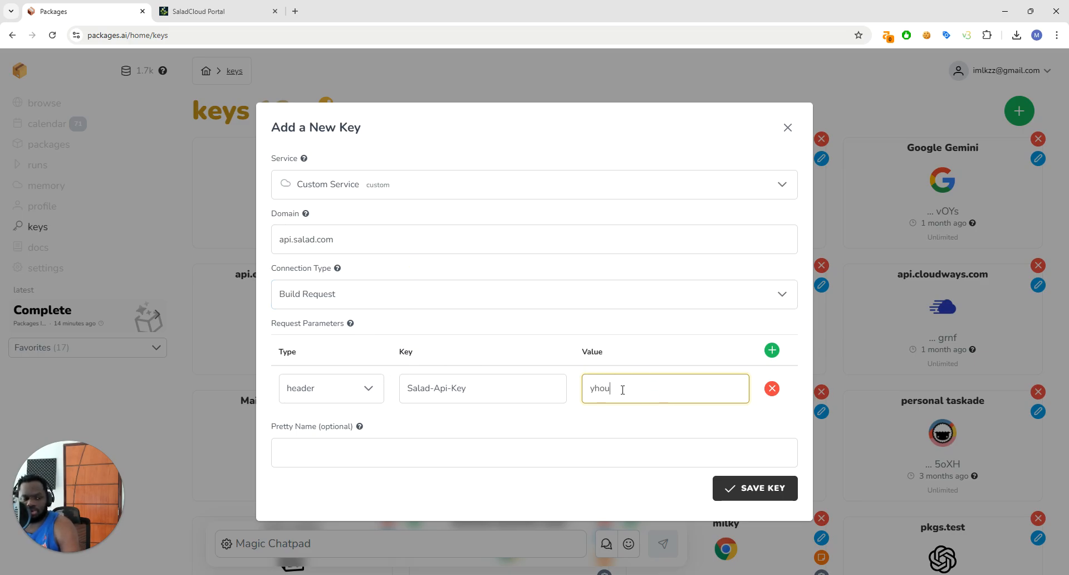
pyautogui.press('BackSpace')
pyautogui.write('our-api-keys')
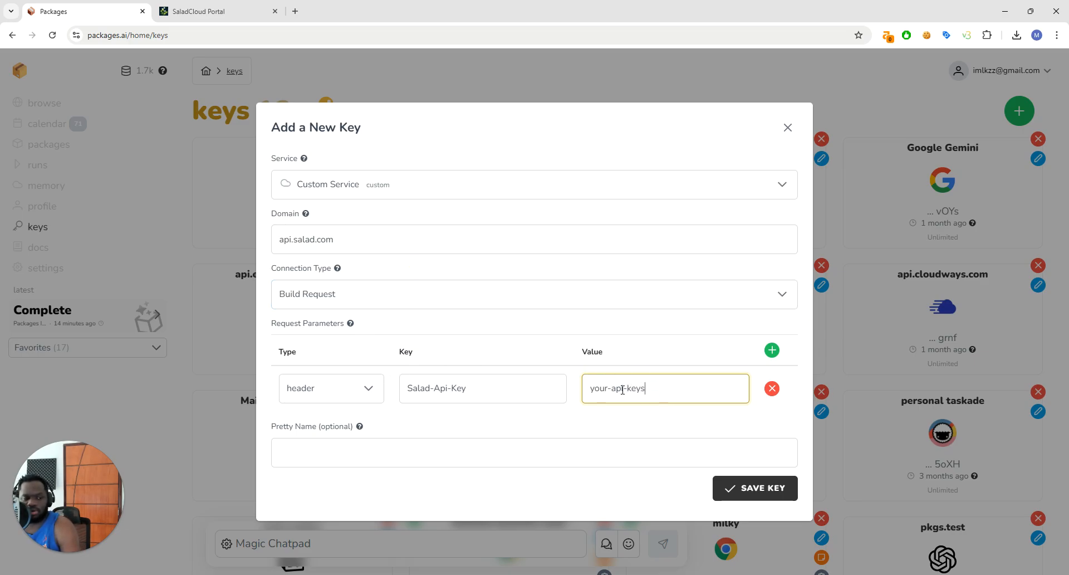
pyautogui.press('BackSpace')
pyautogui.write('-goes-here')
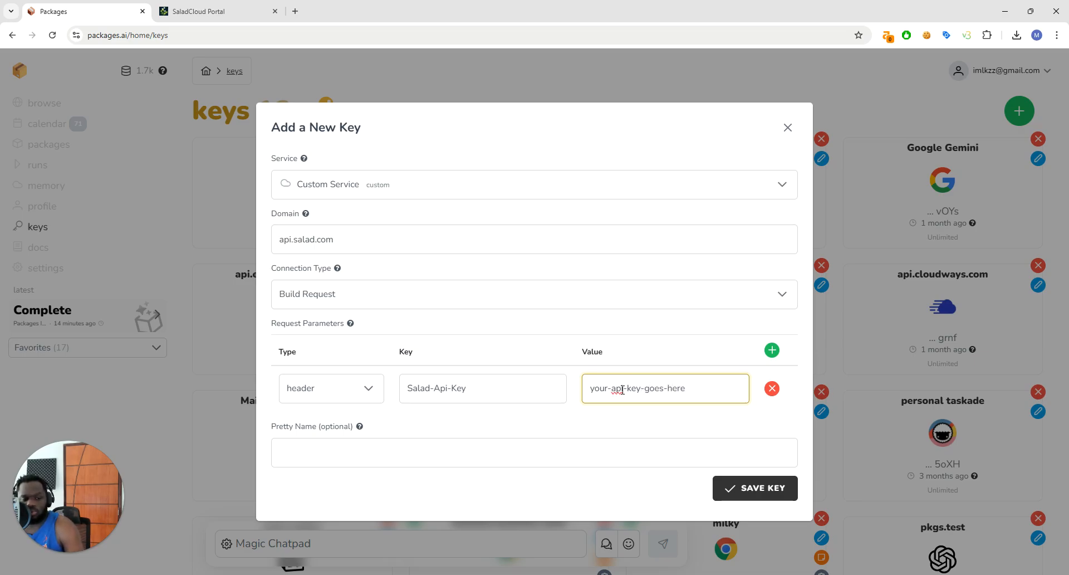
# Give the new key the pretty name "production salad" and save it
pyautogui.click(422, 457)
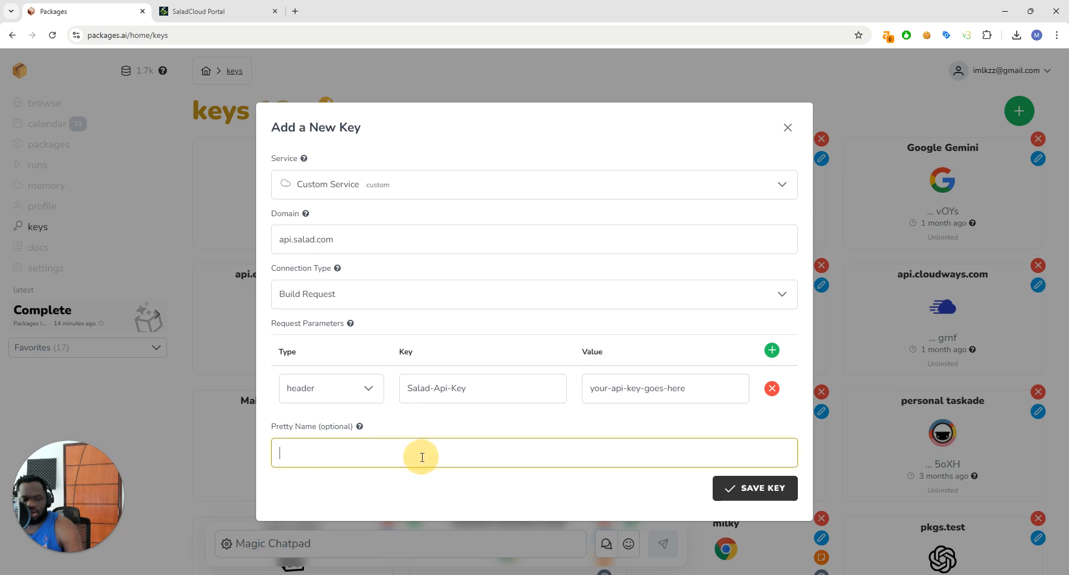
pyautogui.write('production asalad')
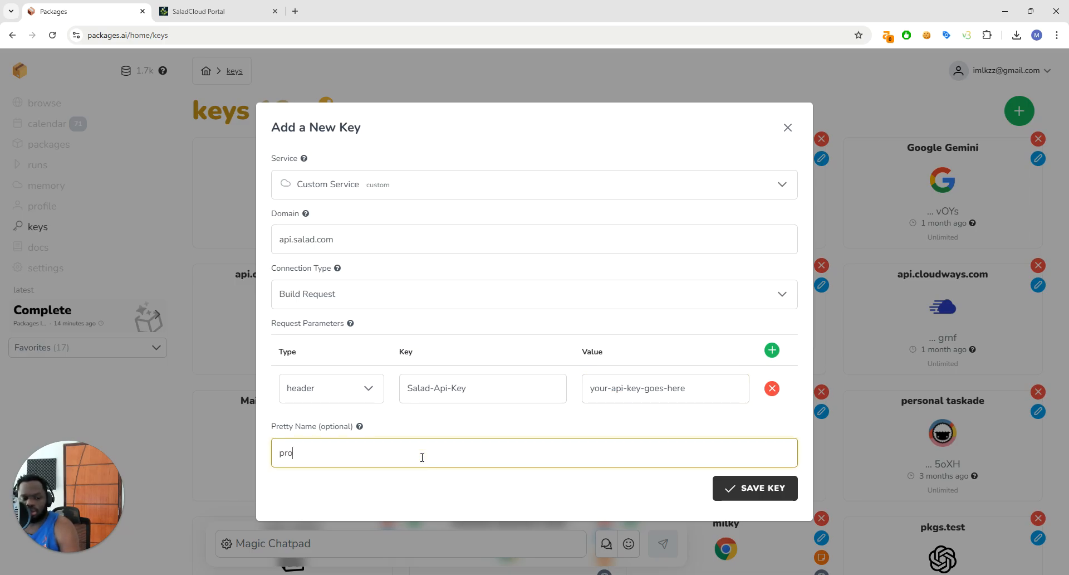
pyautogui.press('BackSpace')
pyautogui.press('BackSpace')
pyautogui.press('BackSpace')
pyautogui.press('BackSpace')
pyautogui.press('BackSpace')
pyautogui.press('BackSpace')
pyautogui.write('salad')
pyautogui.click(724, 488)
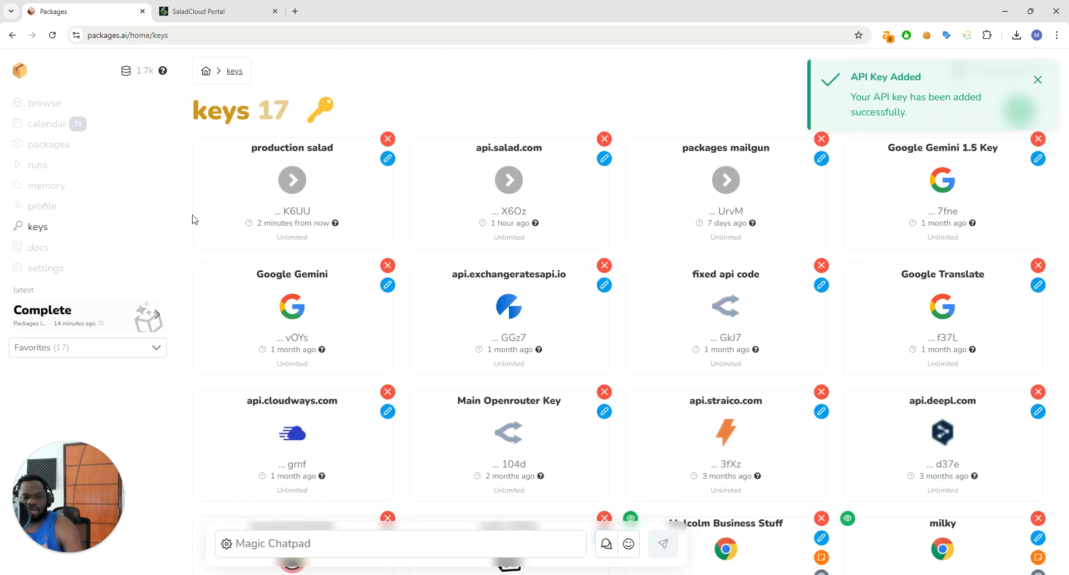
# Open the Salad Transcription run form and deselect the milky and packages mailgun keys, leaving only api.salad.com selected
pyautogui.click(52, 143)
pyautogui.click(201, 286)
pyautogui.scroll(-2, 542, 445)
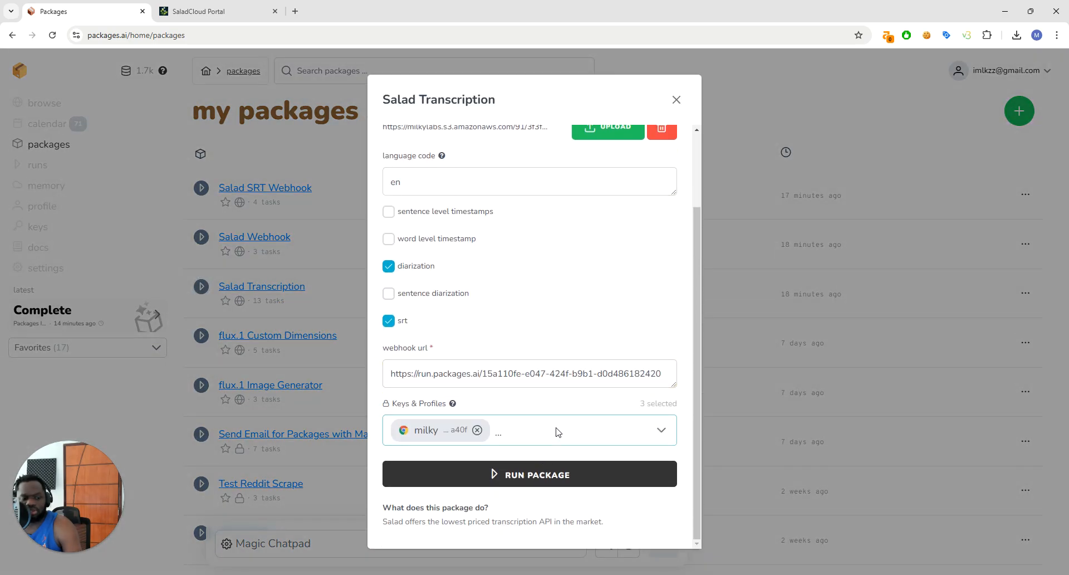
pyautogui.click(556, 433)
pyautogui.click(480, 433)
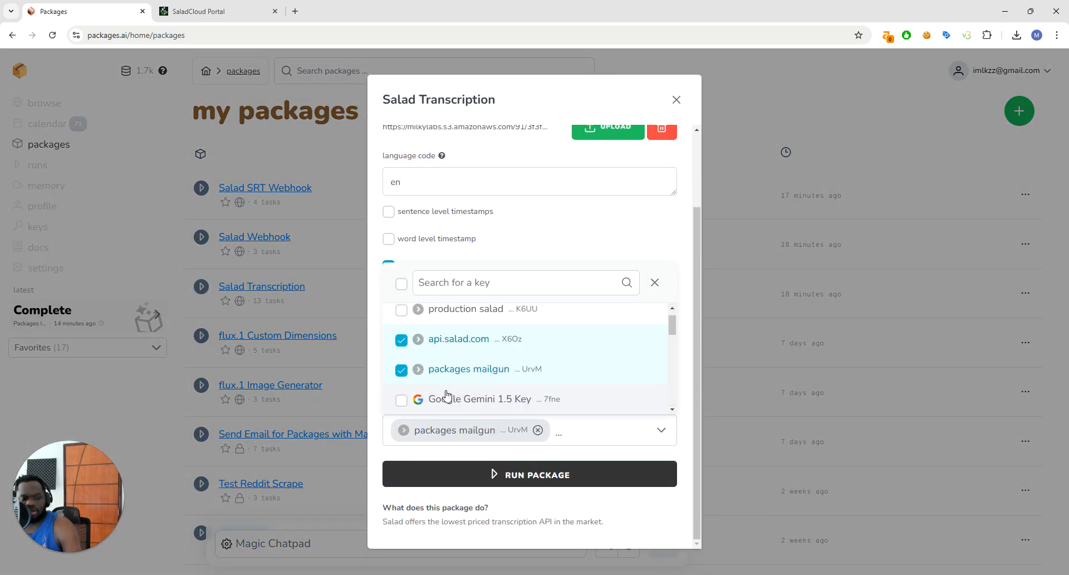
pyautogui.click(401, 369)
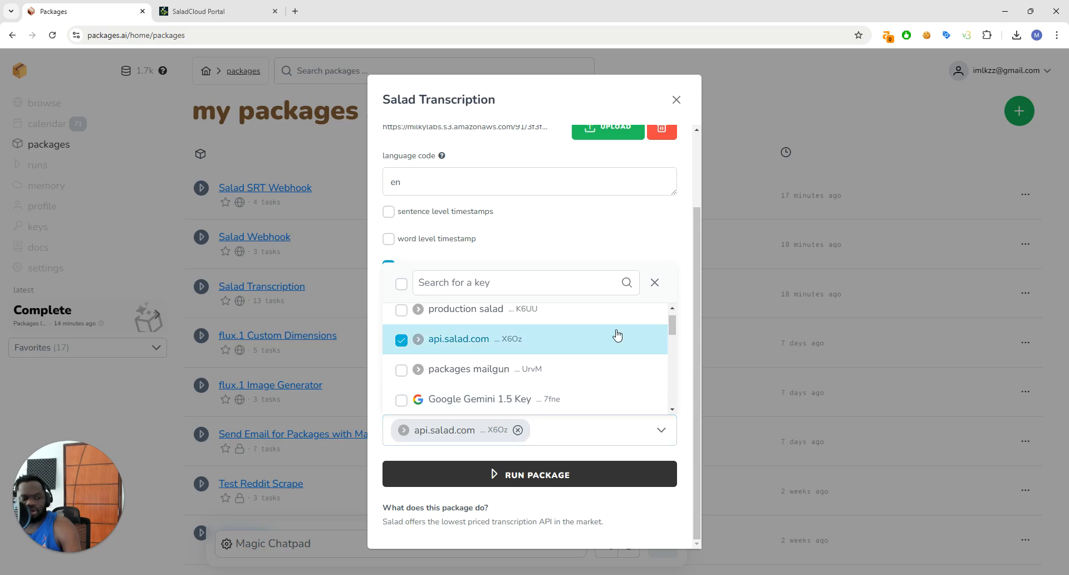
pyautogui.click(661, 237)
pyautogui.click(609, 424)
pyautogui.click(578, 248)
pyautogui.click(594, 372)
# Run the Salad Transcription package with the current inputs and view the output of the completed run
pyautogui.scroll(3, 586, 373)
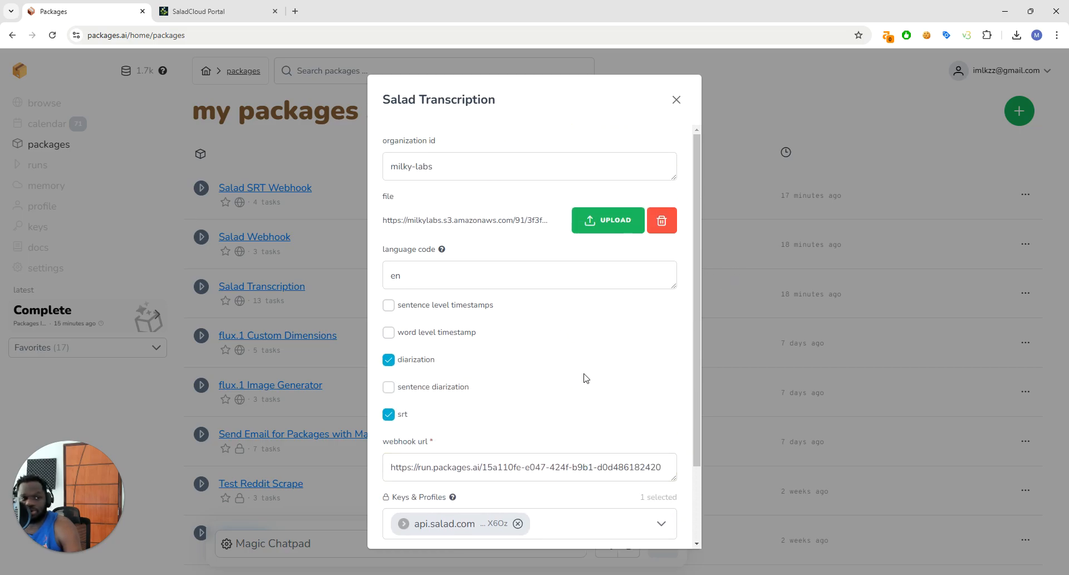
pyautogui.scroll(-3, 537, 327)
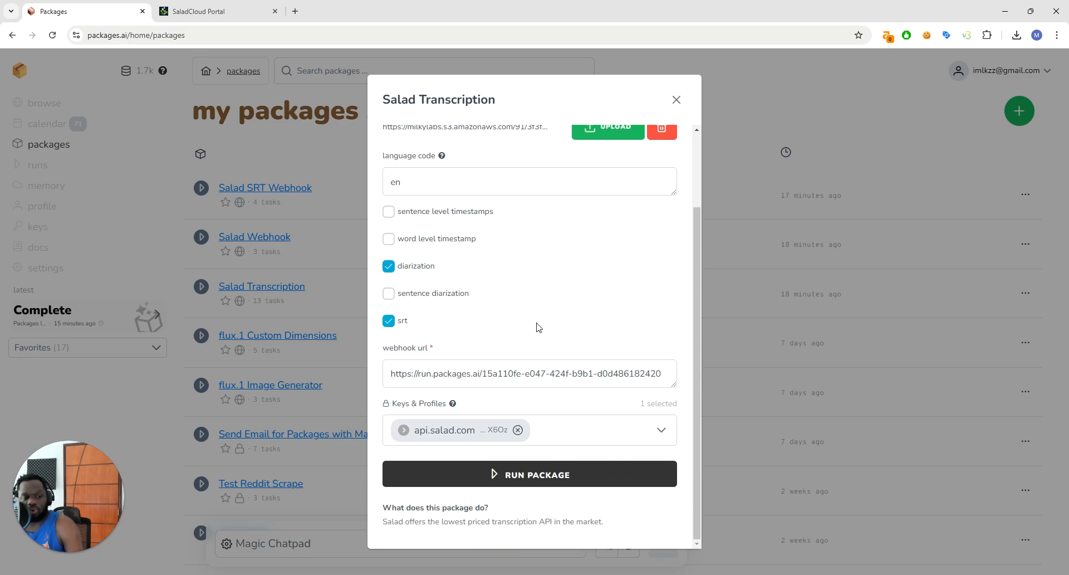
pyautogui.click(525, 488)
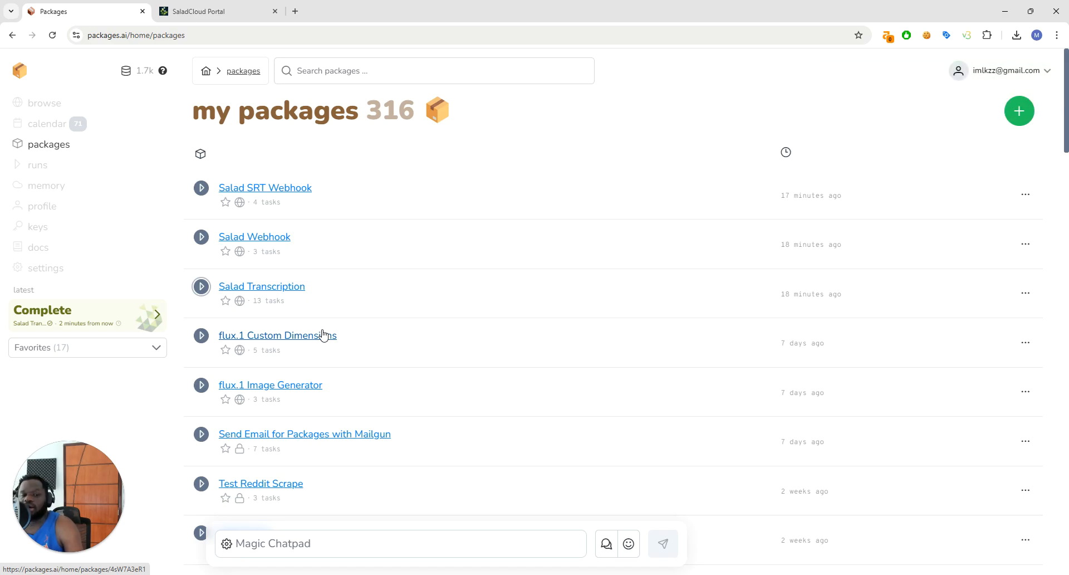
pyautogui.click(86, 315)
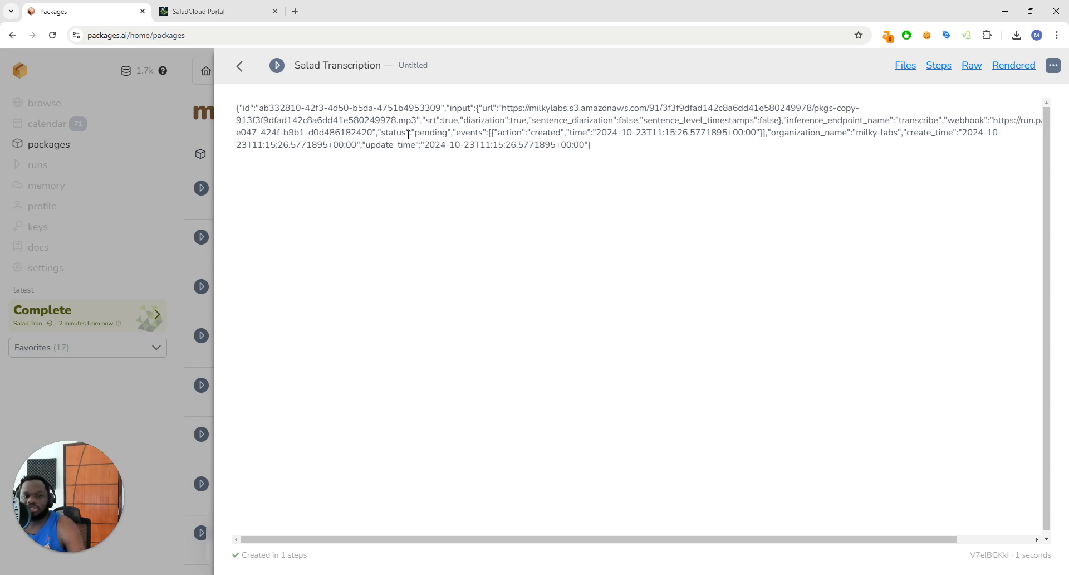
pyautogui.click(240, 65)
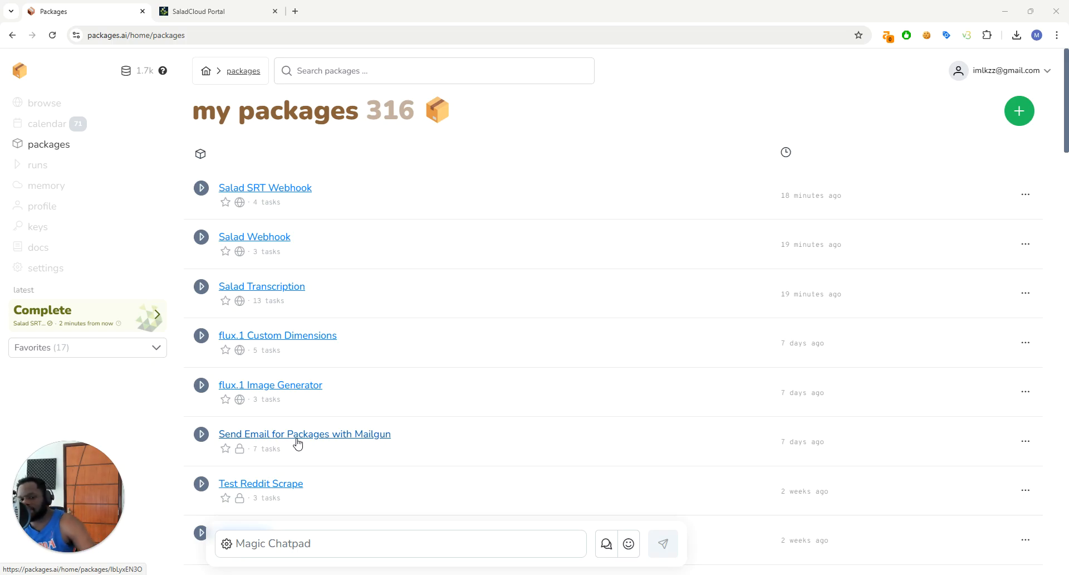
# Open the latest Salad SRT Webhook run, show its dialog.srt output as raw text and download the result
pyautogui.click(48, 311)
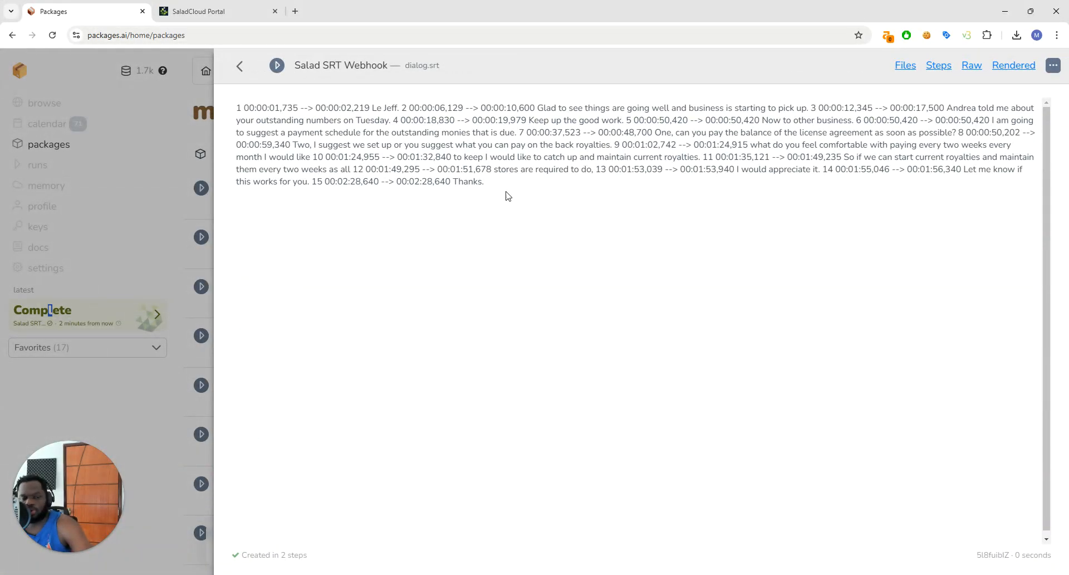
pyautogui.click(972, 66)
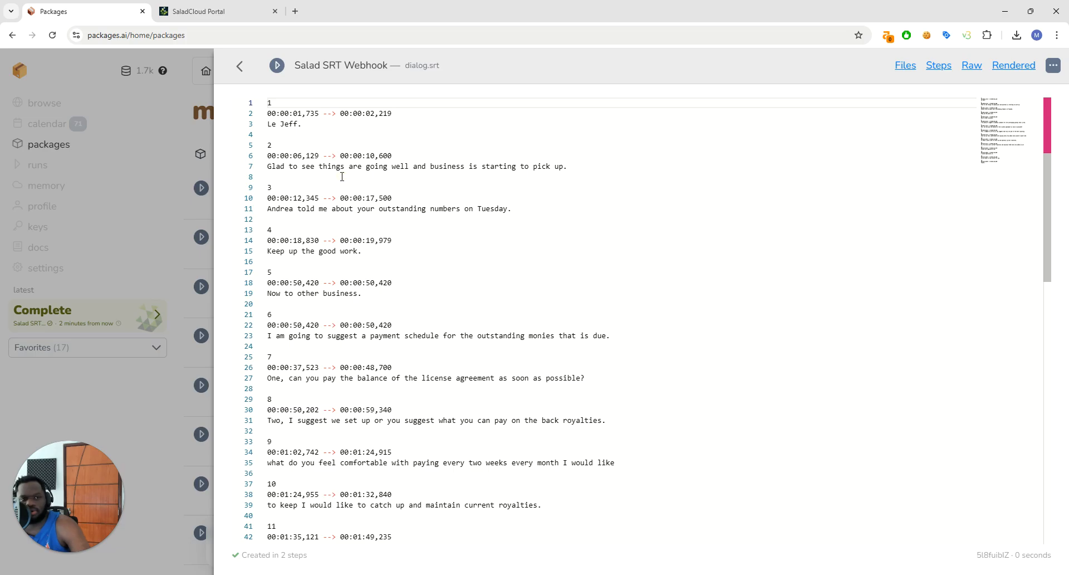
pyautogui.scroll(-3, 321, 268)
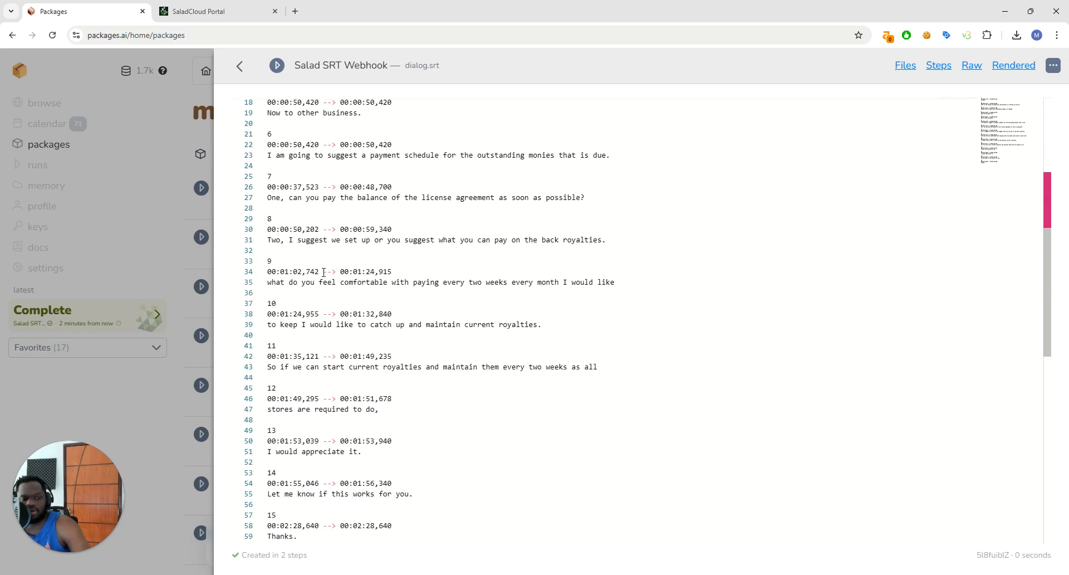
pyautogui.scroll(3, 321, 269)
pyautogui.click(1053, 65)
pyautogui.click(943, 115)
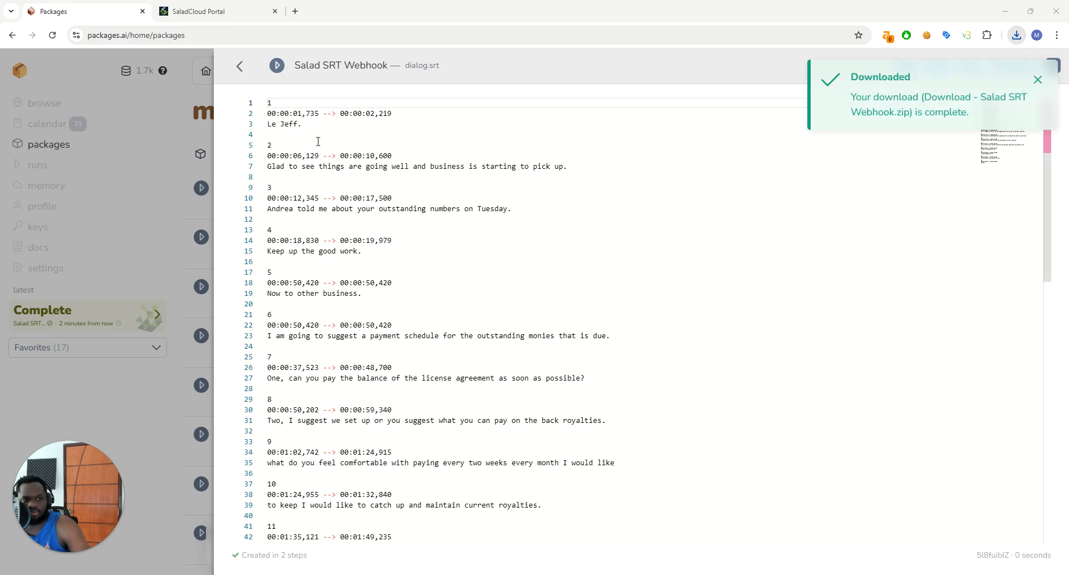
# Examine the numbered, timestamped subtitle entries in the raw dialog.srt output and close the run result
pyautogui.click(422, 229)
pyautogui.moveTo(271, 106); pyautogui.dragTo(341, 354)
pyautogui.click(343, 355)
pyautogui.scroll(-1, 270, 124)
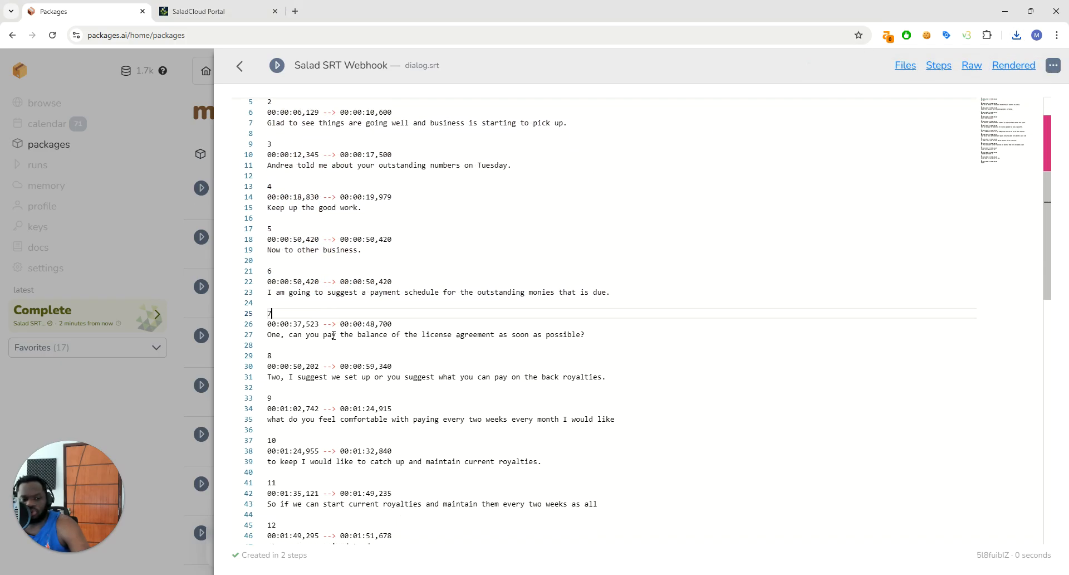
pyautogui.scroll(-3, 337, 334)
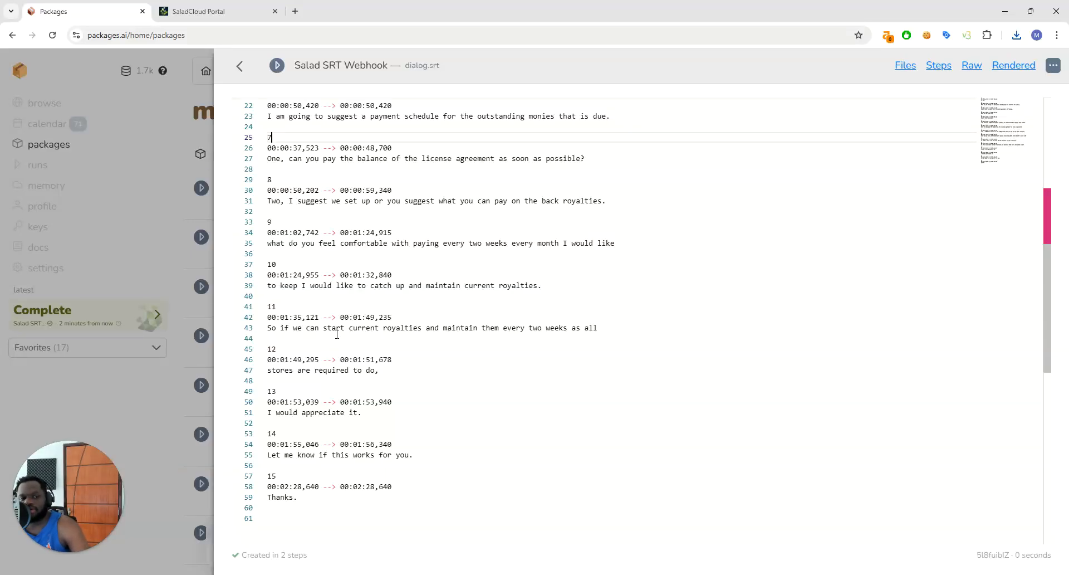
pyautogui.scroll(3, 401, 314)
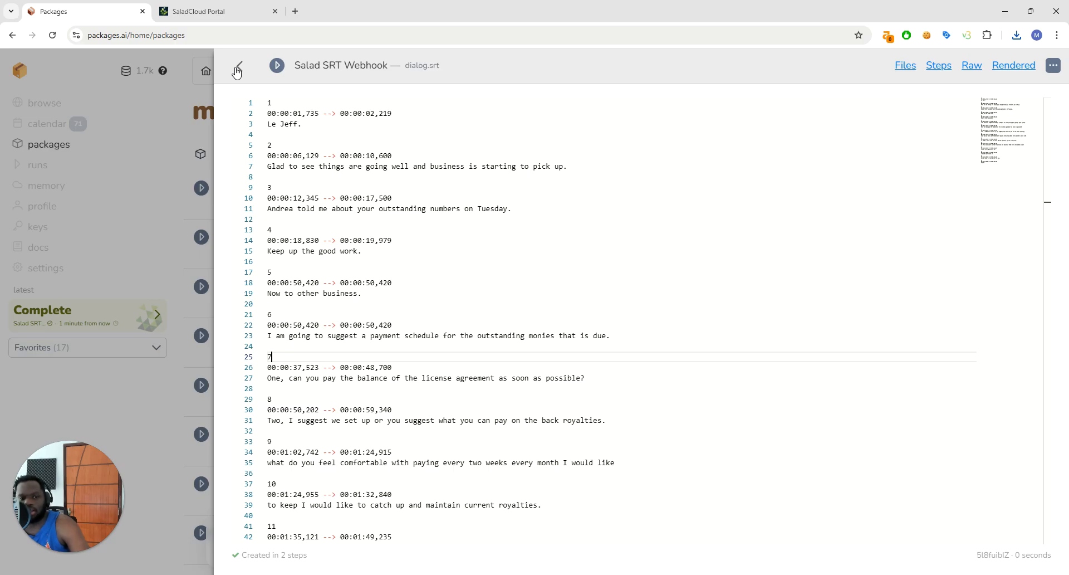
pyautogui.click(238, 68)
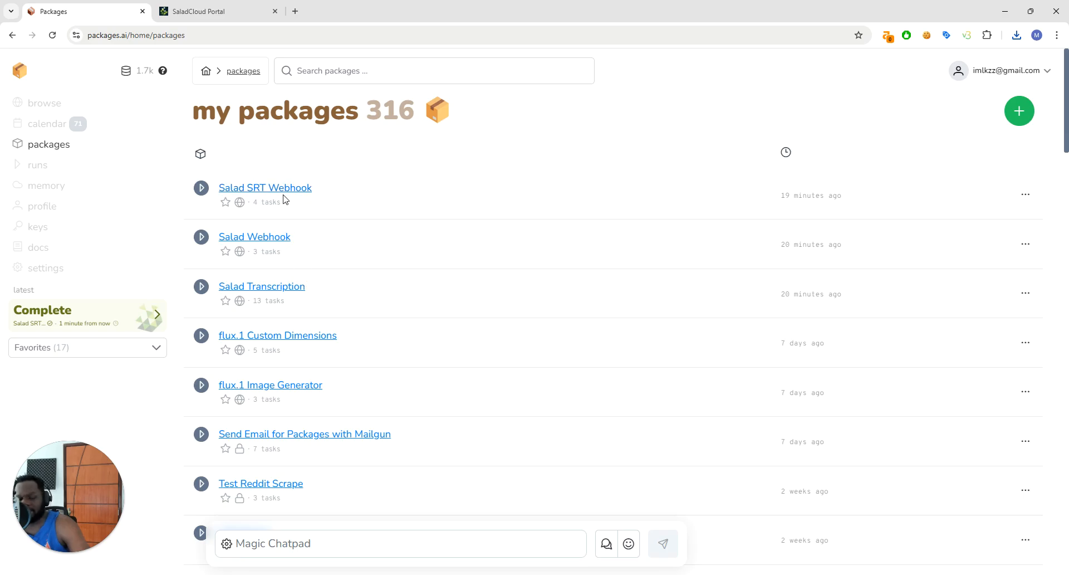
# Open the Salad SRT Webhook package and delete its "Send the e-mail" task
pyautogui.click(304, 193)
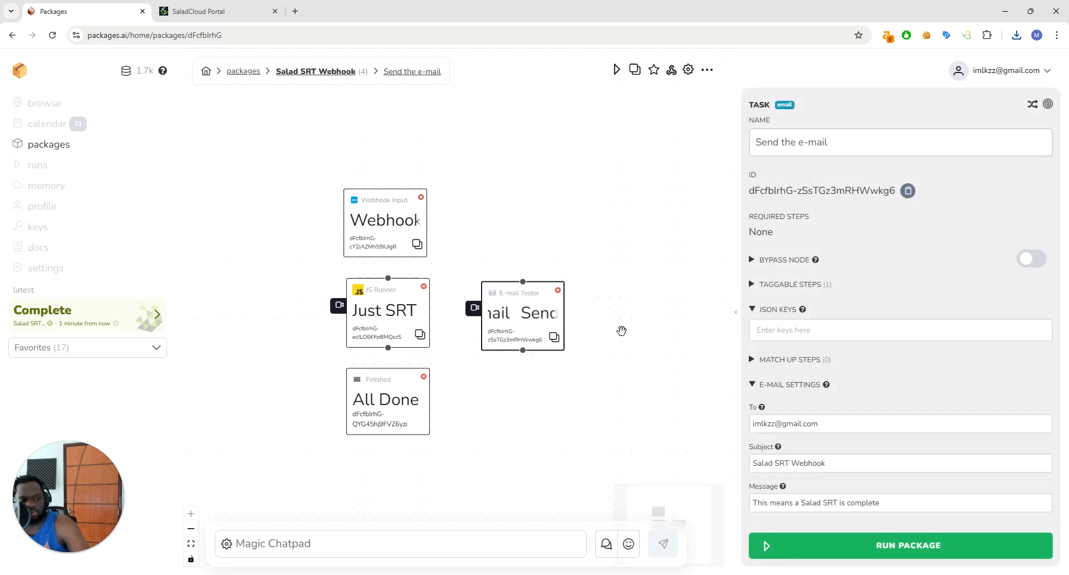
pyautogui.scroll(-1, 750, 397)
pyautogui.scroll(1, 658, 379)
pyautogui.click(574, 293)
pyautogui.click(635, 354)
# Inspect the settings of the Webhook Details, Just SRT and All Done tasks in the package
pyautogui.click(390, 213)
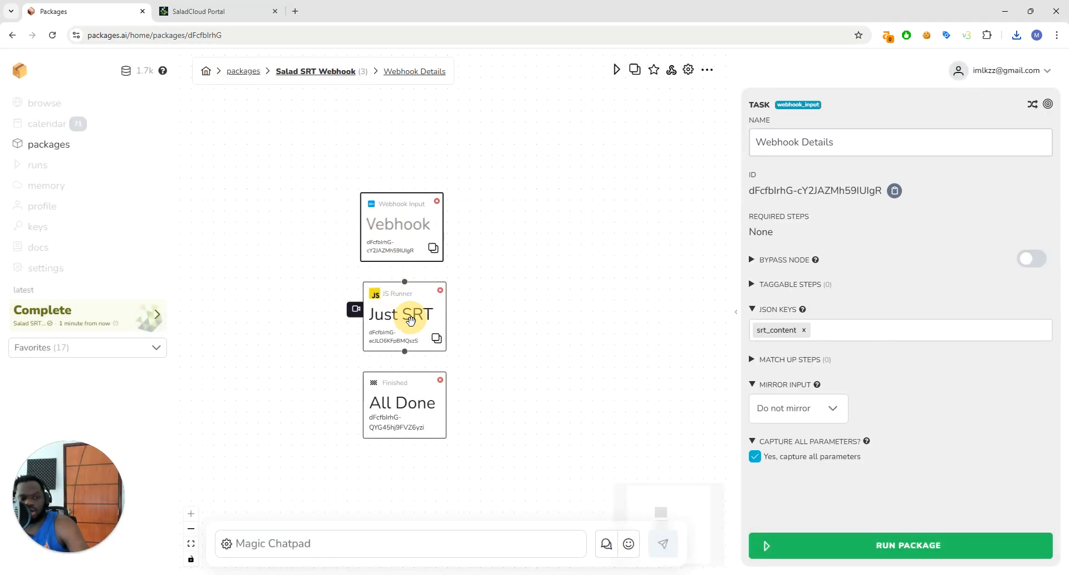
pyautogui.click(412, 318)
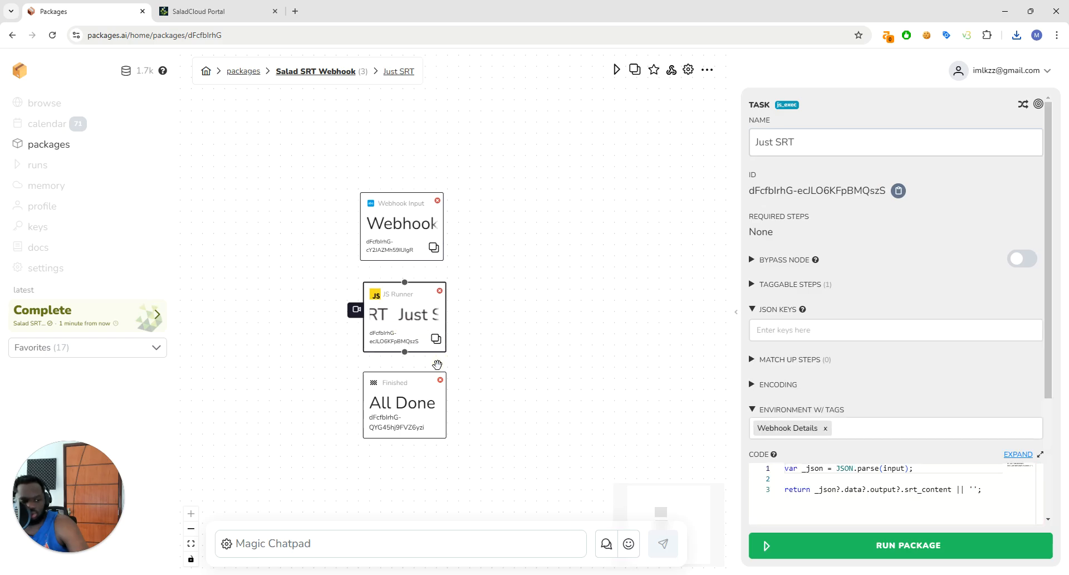
pyautogui.click(386, 212)
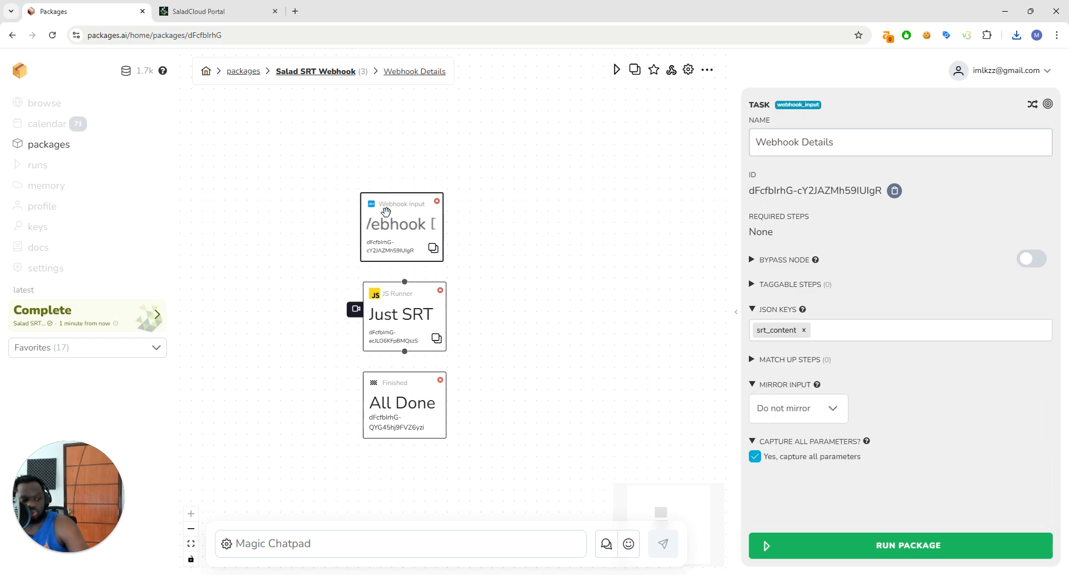
pyautogui.click(406, 314)
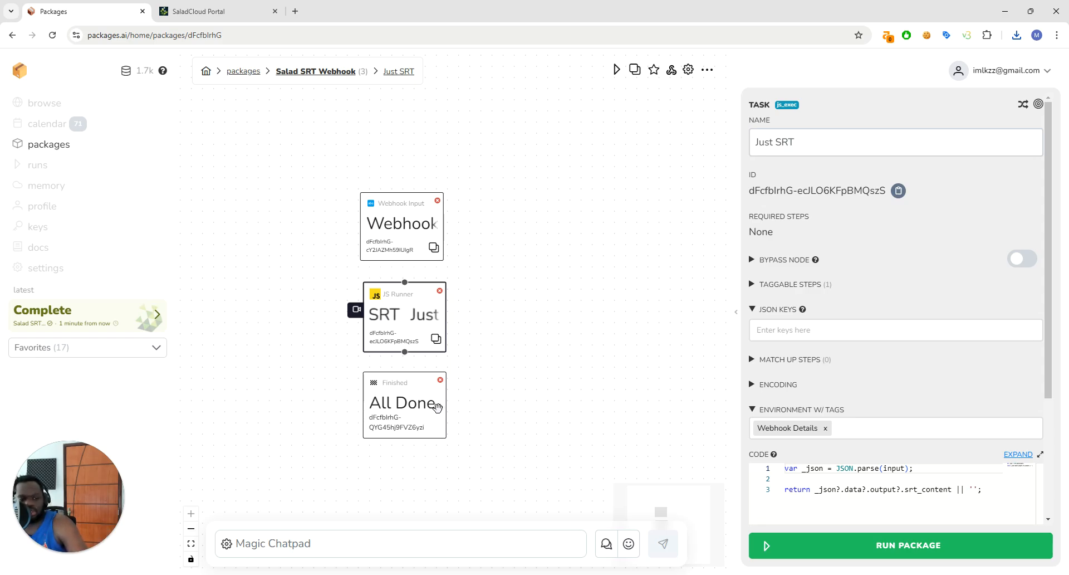
pyautogui.click(389, 409)
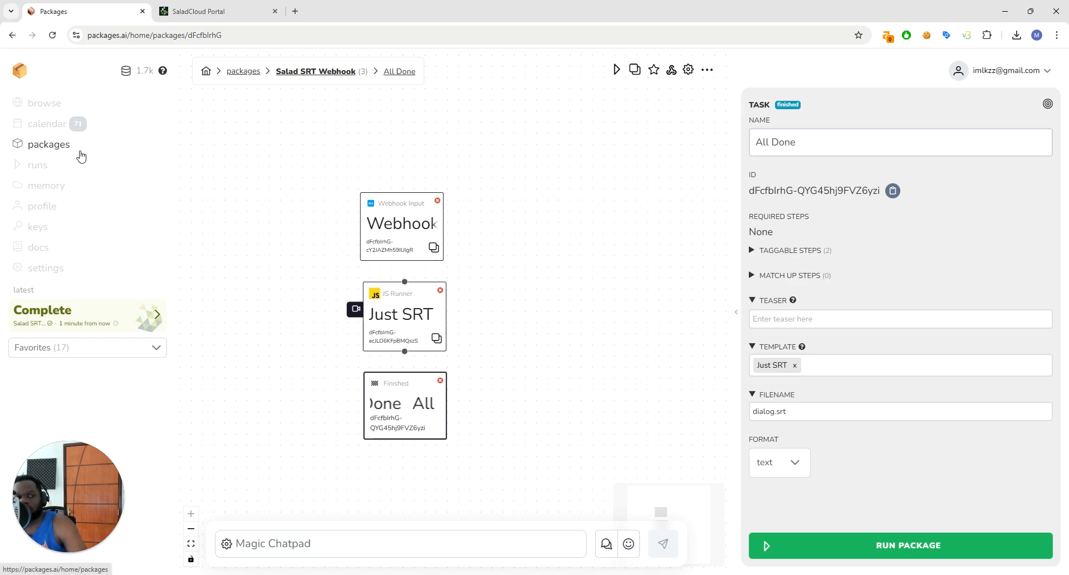
# Review the package's webhook overview, including the SRT Details URL, and look at the package settings
pyautogui.click(671, 70)
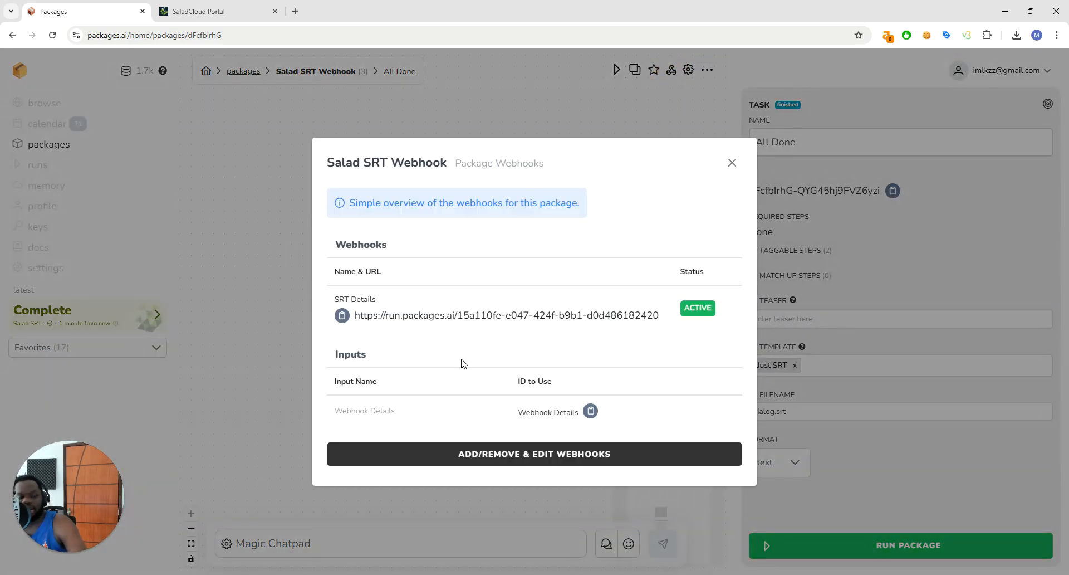
pyautogui.moveTo(351, 317); pyautogui.dragTo(663, 318)
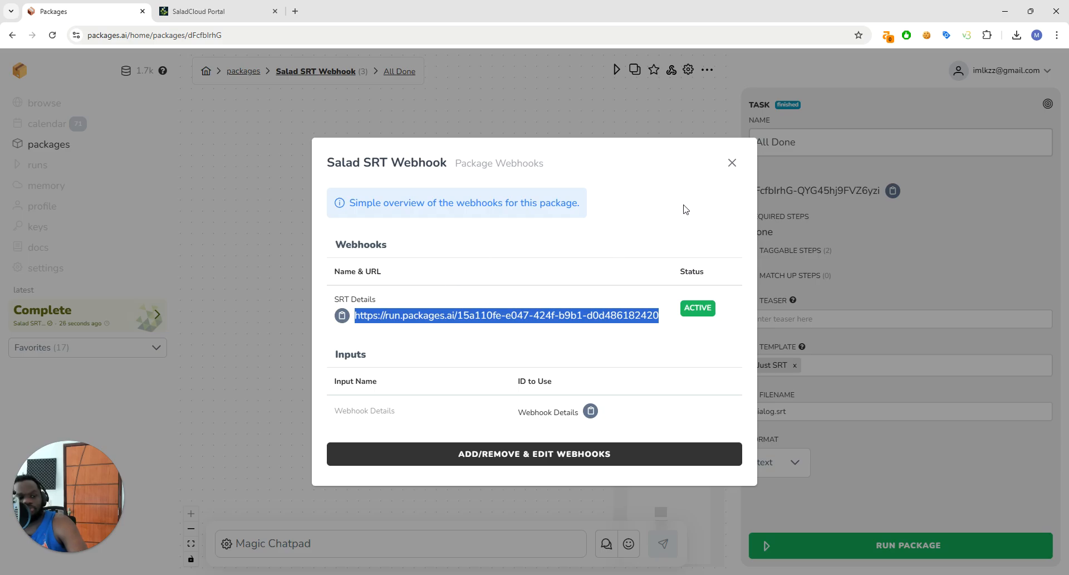
pyautogui.click(732, 162)
pyautogui.click(688, 69)
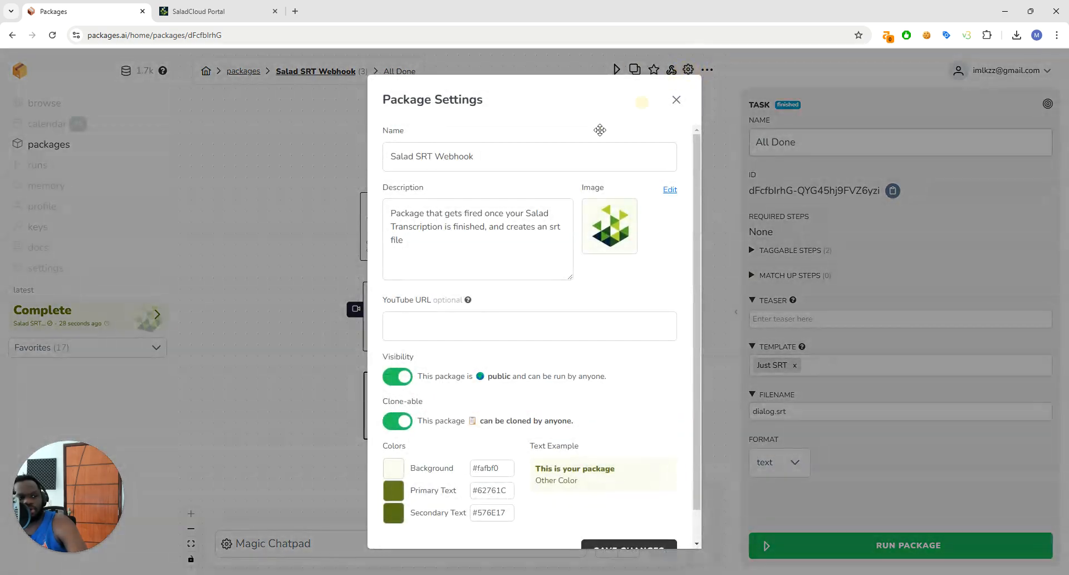
pyautogui.click(677, 99)
pyautogui.click(671, 69)
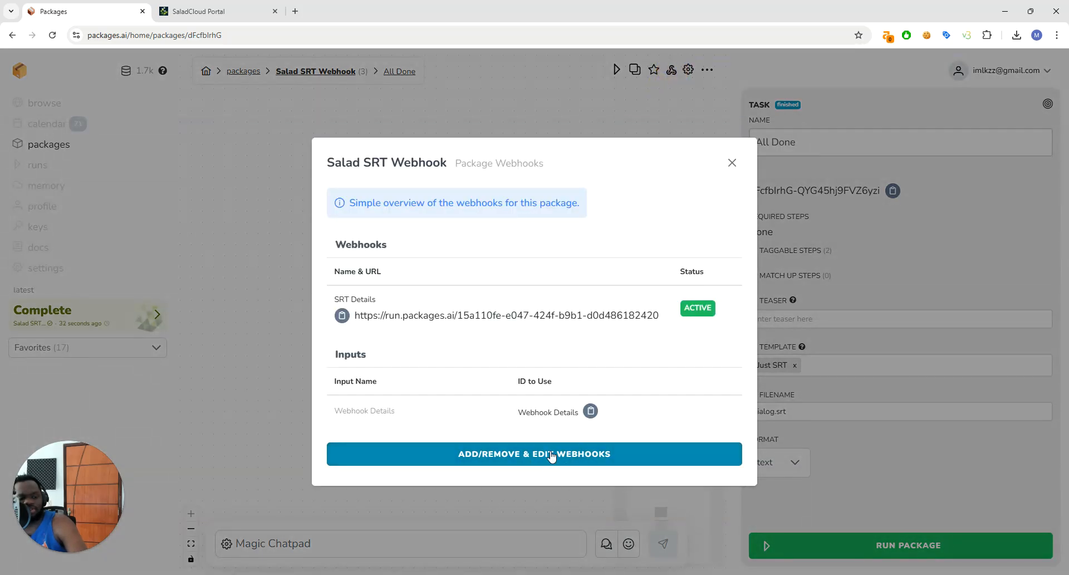
pyautogui.click(732, 163)
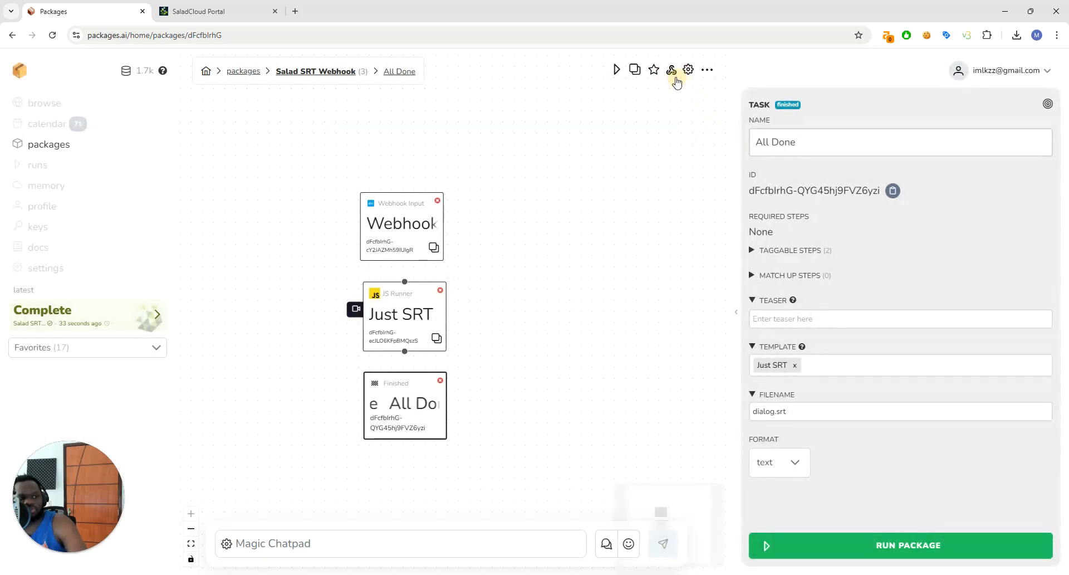
# In the package's webhook management, create a webhook named "For Salad Example" with a key attached and copy its URL
pyautogui.click(704, 72)
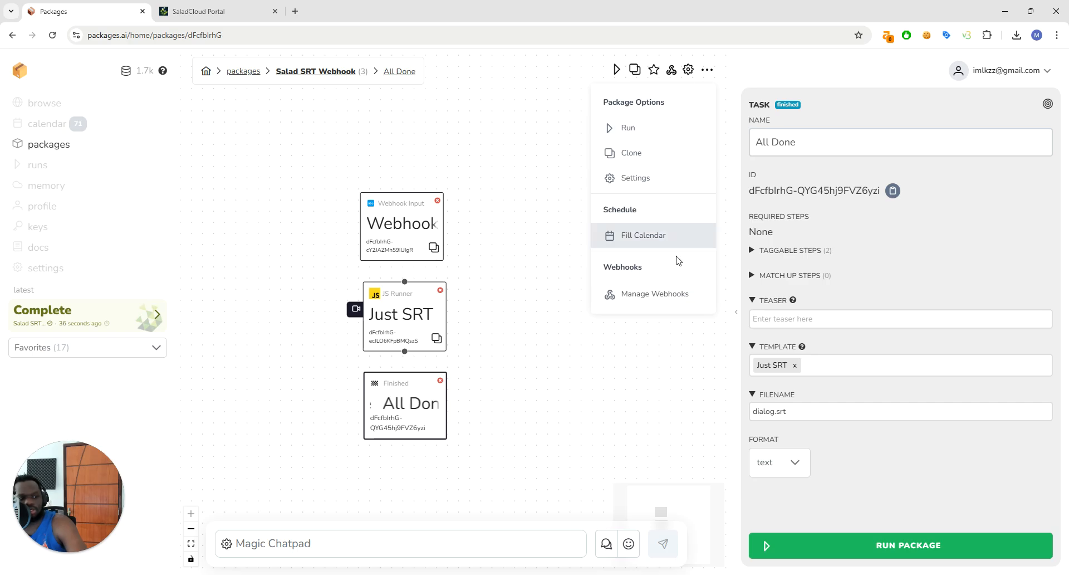
pyautogui.click(677, 301)
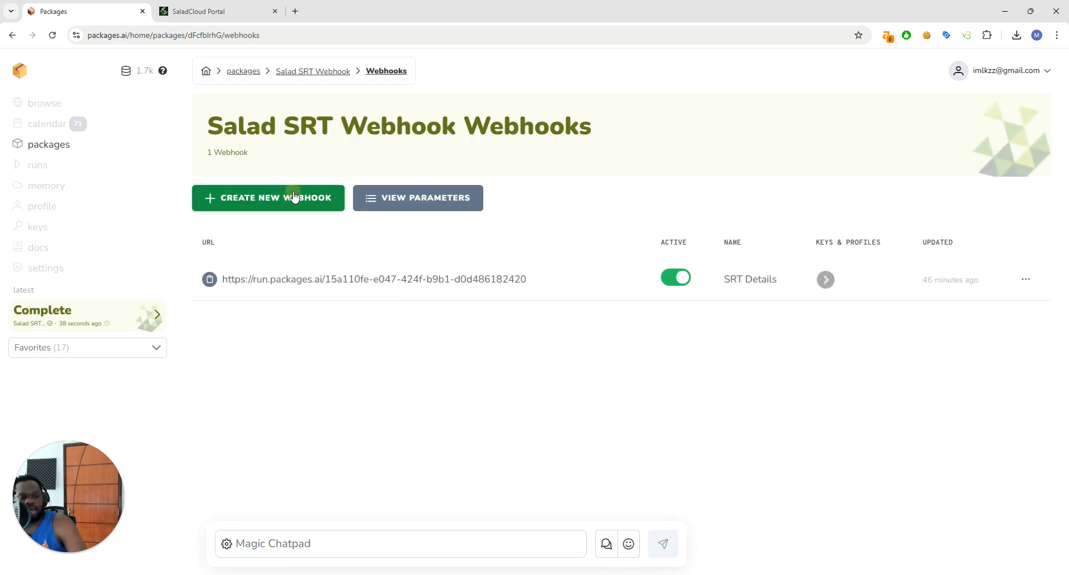
pyautogui.click(288, 197)
pyautogui.click(465, 258)
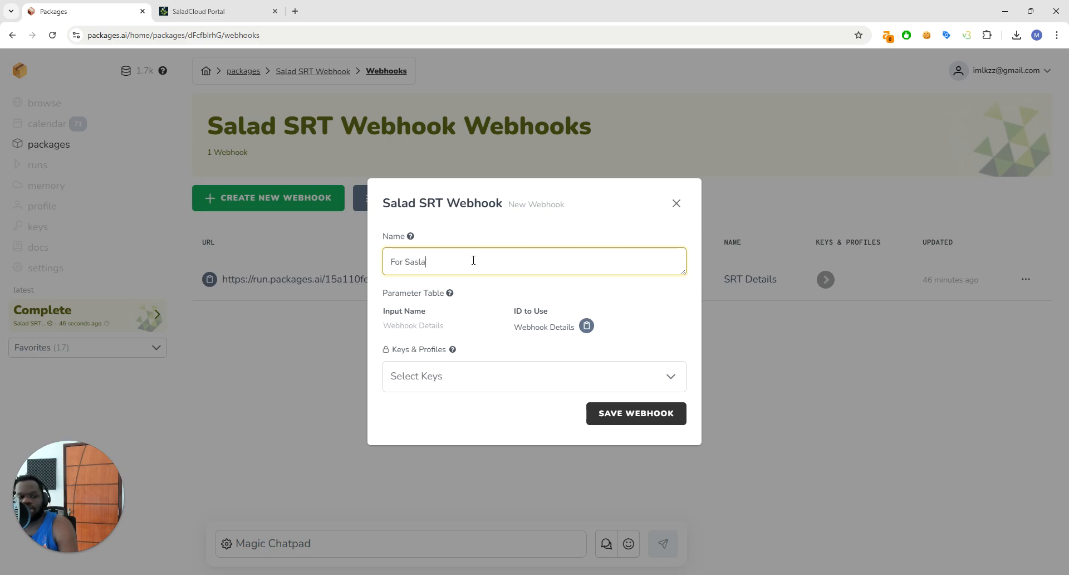
pyautogui.write('For Salad Example')
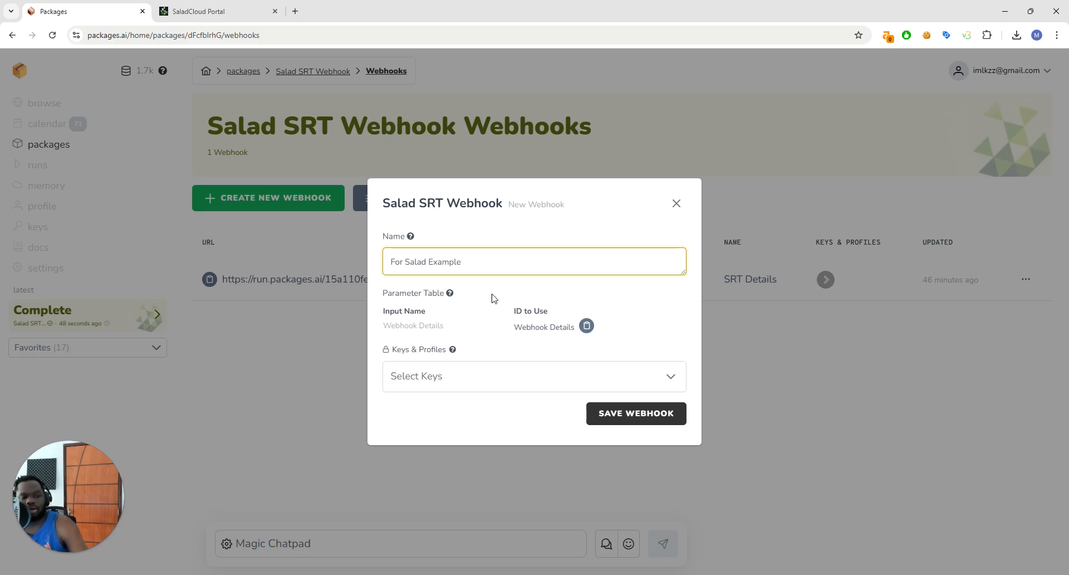
pyautogui.click(501, 376)
pyautogui.click(487, 484)
pyautogui.click(625, 270)
pyautogui.click(625, 418)
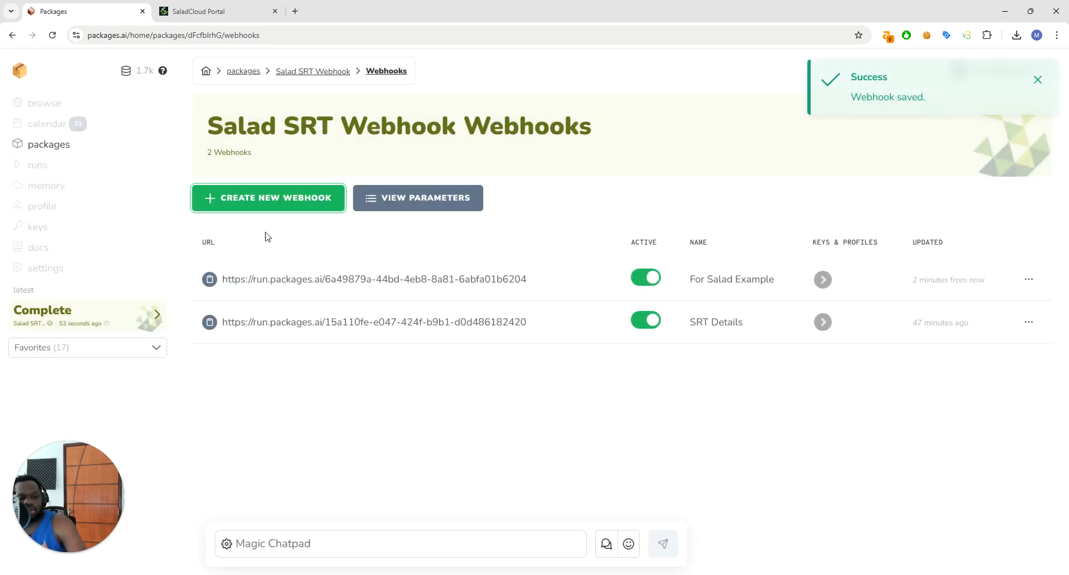
pyautogui.click(210, 278)
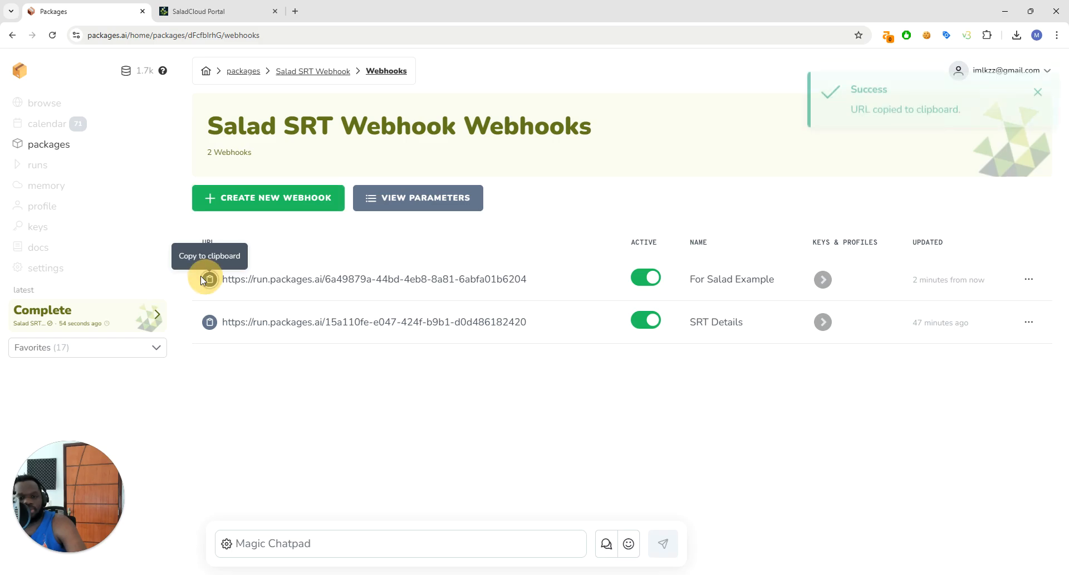
# Go to the browse page and look through the Salad packages among the official packages examples
pyautogui.click(60, 150)
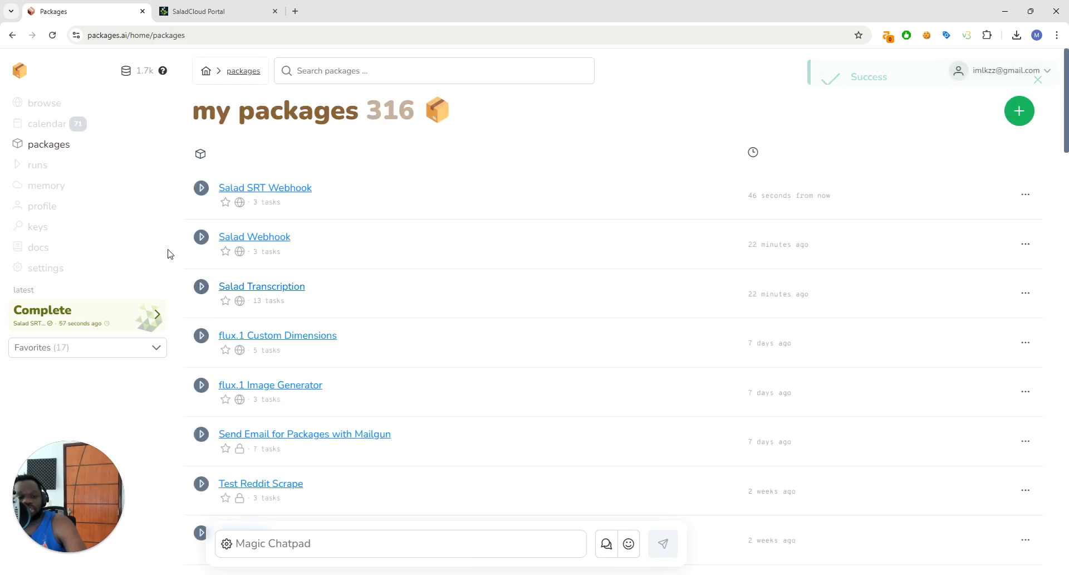
pyautogui.click(45, 103)
pyautogui.scroll(-3, 356, 325)
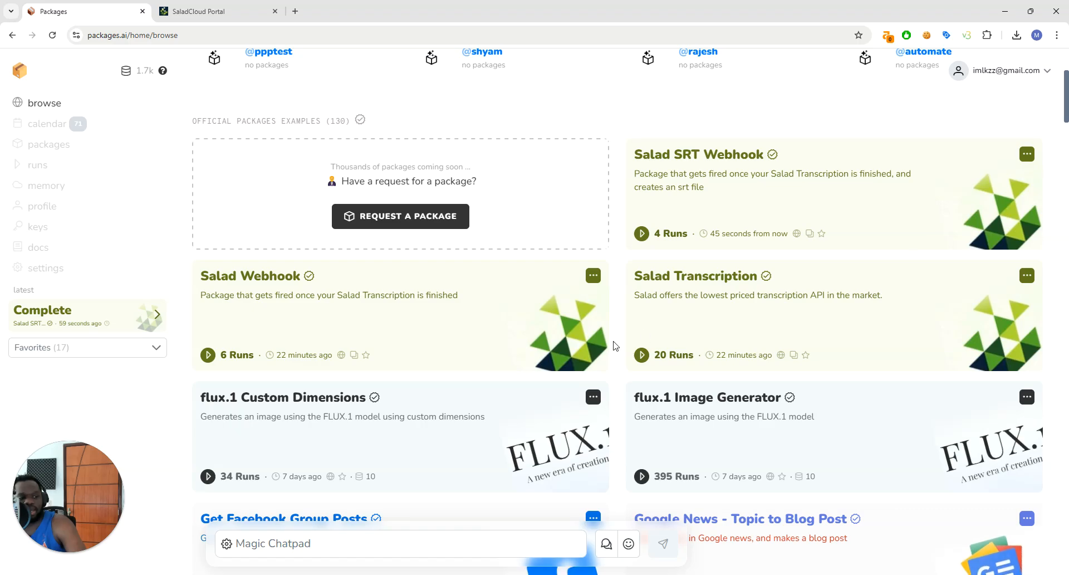
# Run the Salad Transcription package with its webhook URL replaced by the copied "For Salad Example" webhook address
pyautogui.click(641, 354)
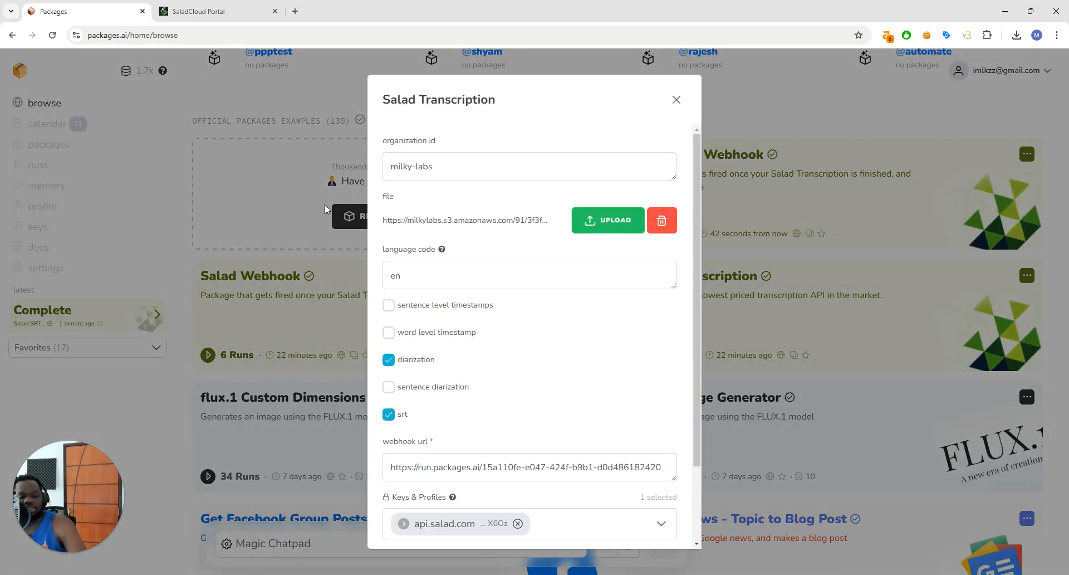
pyautogui.click(526, 470)
pyautogui.hotkey('ctrl', 'a')
pyautogui.hotkey('ctrl', 'v')
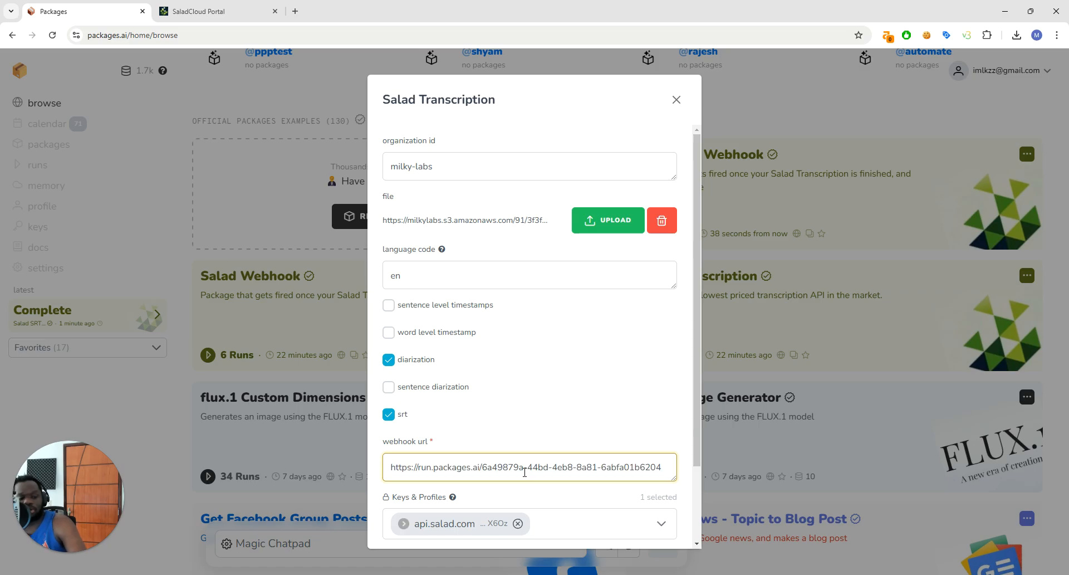
pyautogui.scroll(-2, 506, 384)
pyautogui.scroll(2, 534, 358)
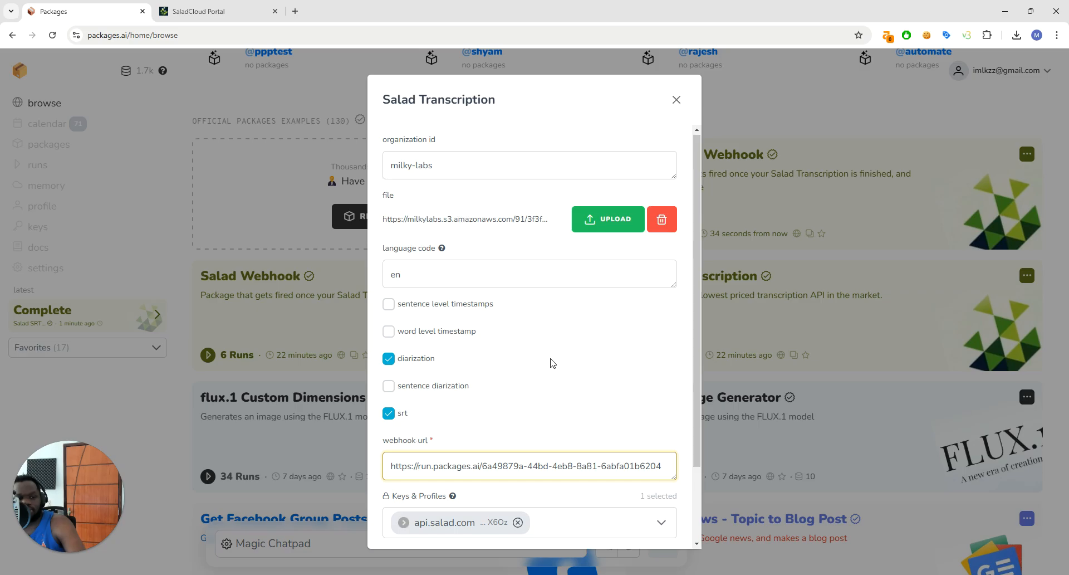
pyautogui.scroll(-3, 553, 363)
pyautogui.click(536, 471)
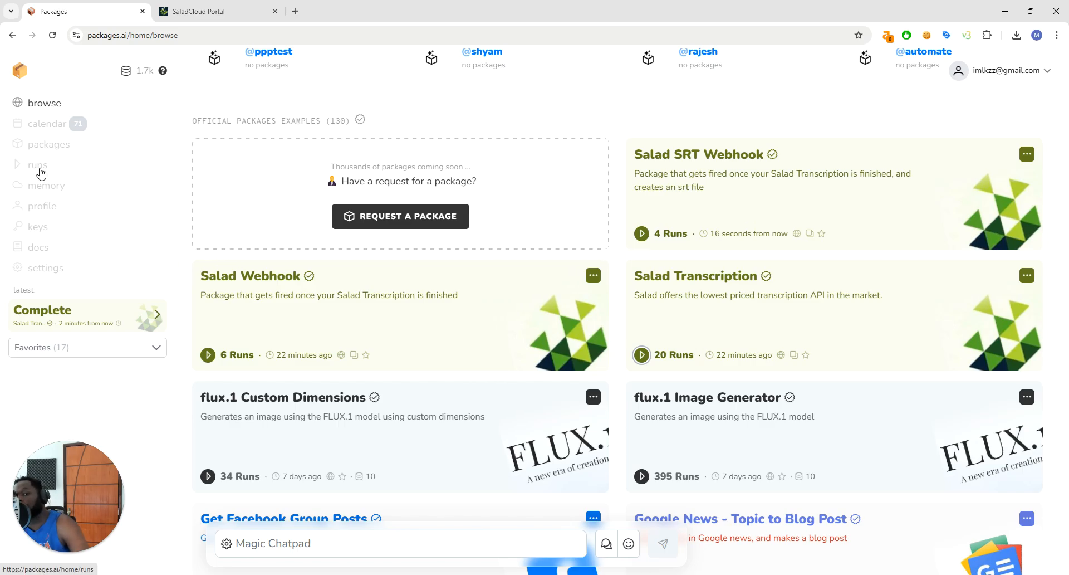
# Create a new package named "Complex Package" with the description "Doing complex things"
pyautogui.click(48, 143)
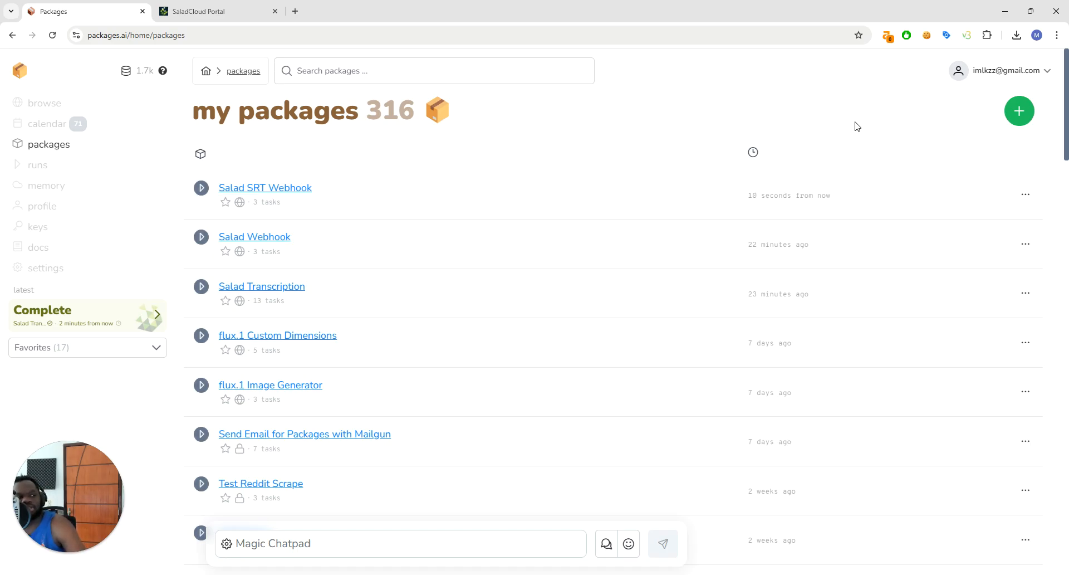
pyautogui.click(1014, 112)
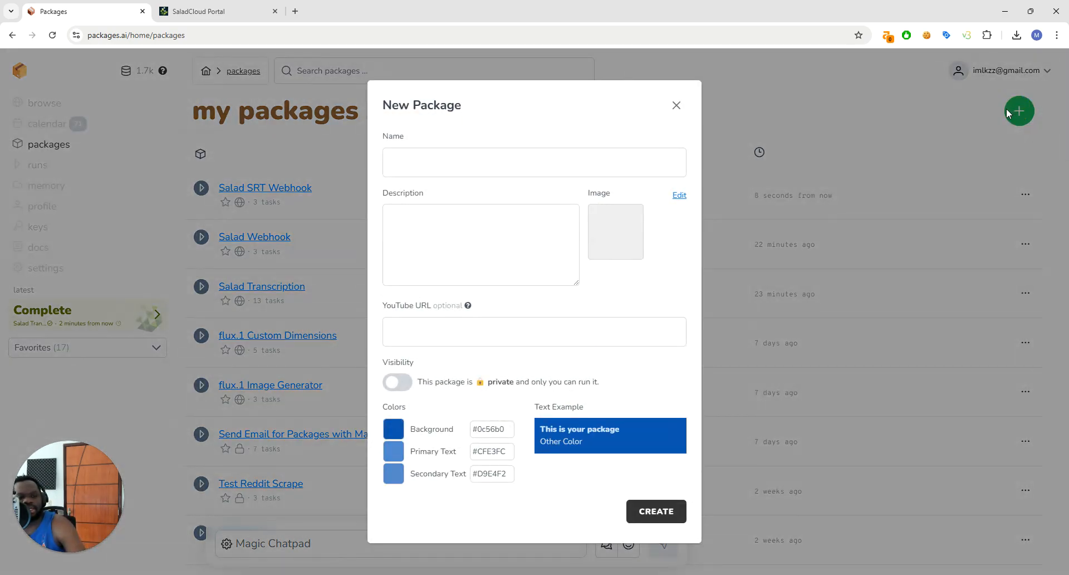
pyautogui.click(479, 159)
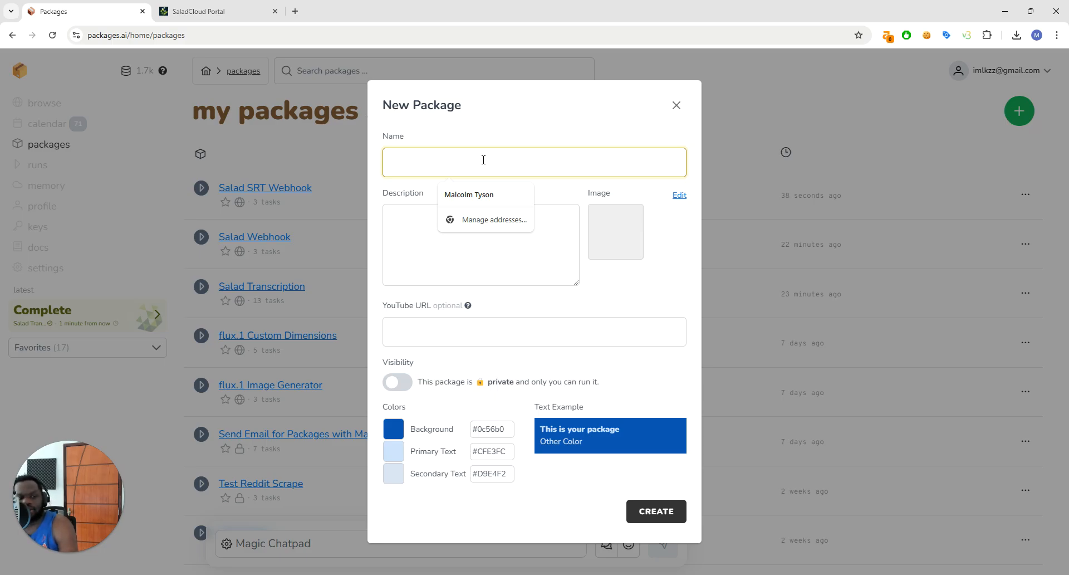
pyautogui.write('Comple')
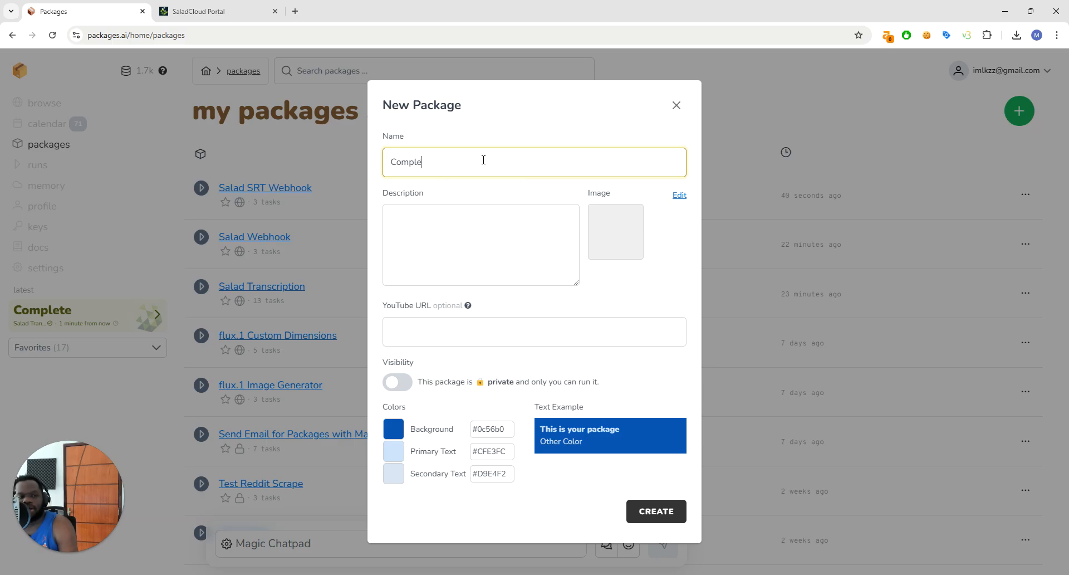
pyautogui.write('x Package')
pyautogui.press('Tab')
pyautogui.write('Doing complex things')
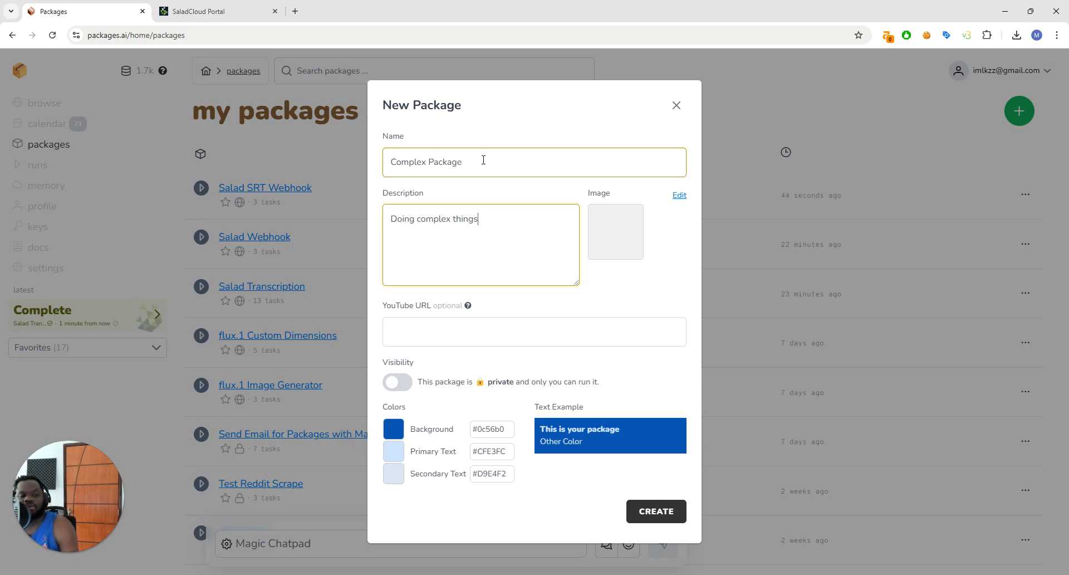
pyautogui.click(675, 512)
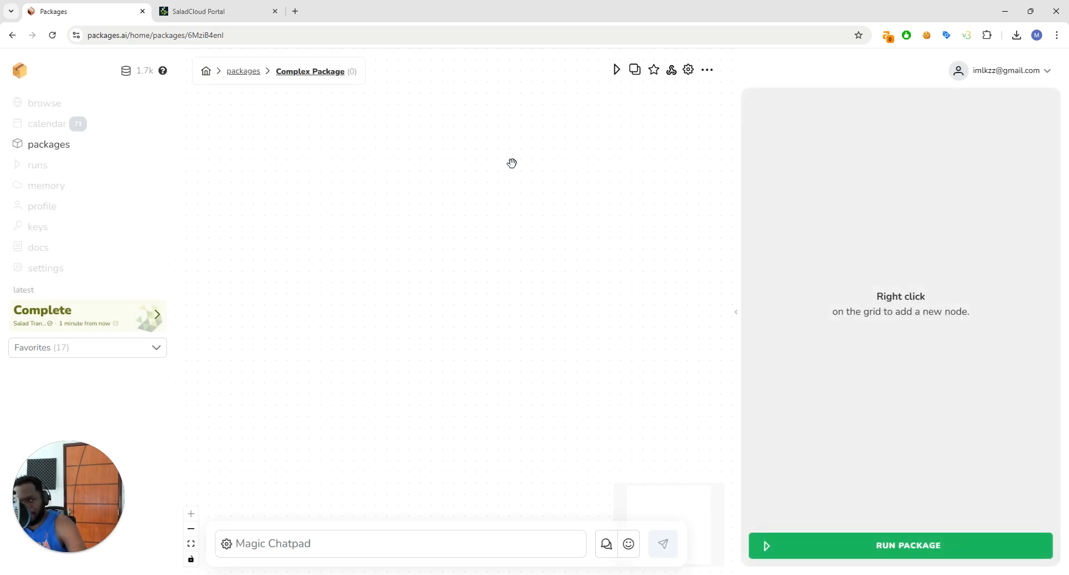
# Add a Package node to the empty grid and choose Salad Transcription as its package
pyautogui.rightClick(442, 189)
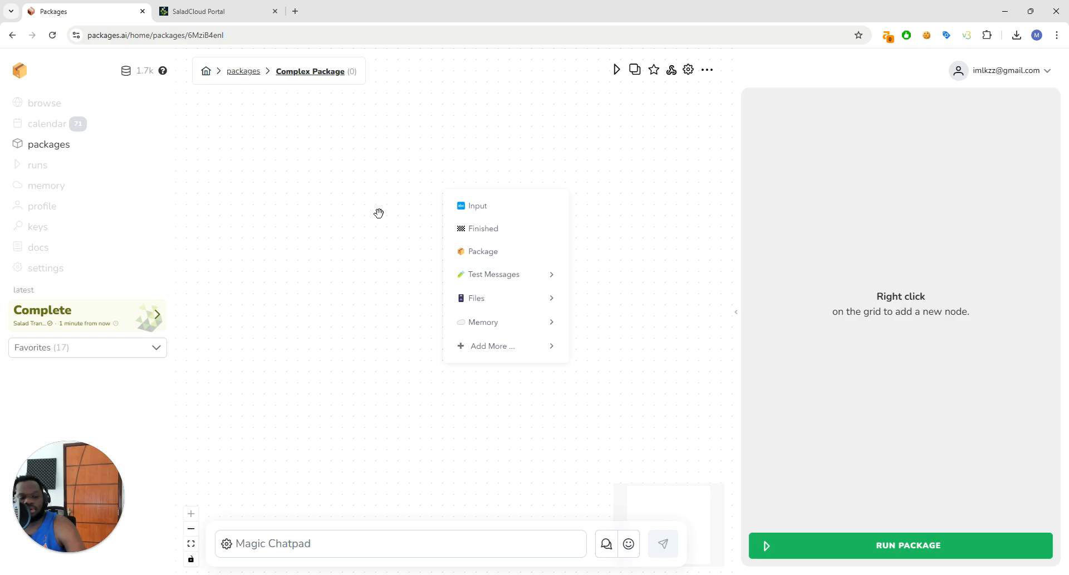
pyautogui.click(485, 249)
pyautogui.click(412, 279)
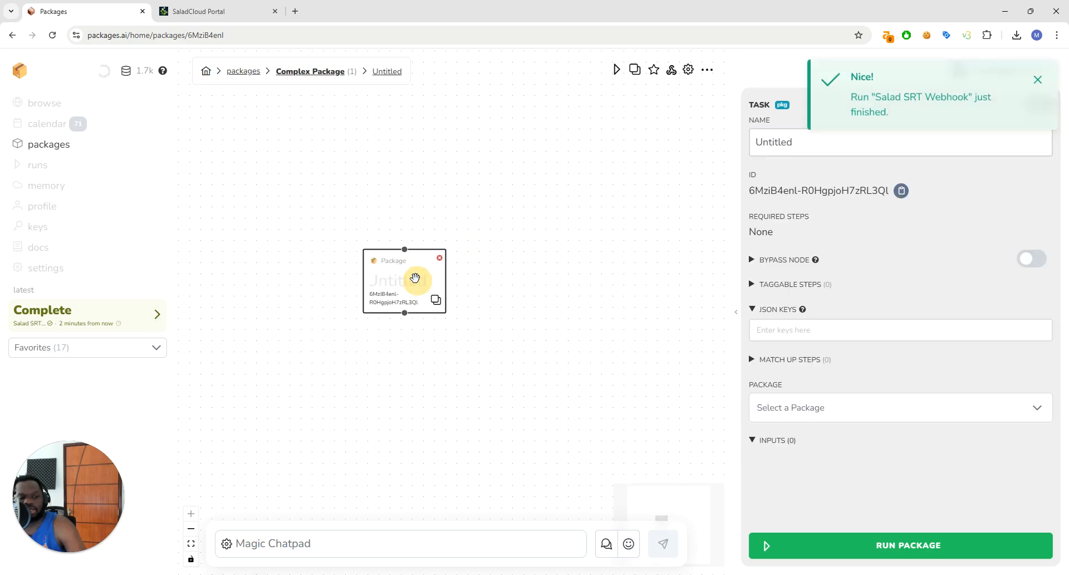
pyautogui.click(854, 415)
pyautogui.click(853, 542)
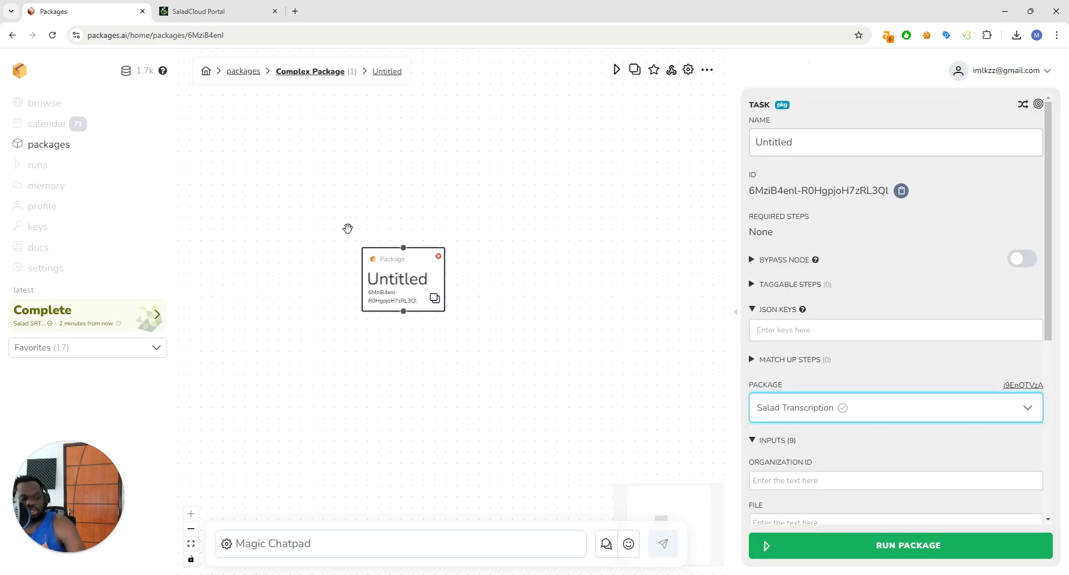
# Look through the input fields of the Salad Transcription node, from organization ID to webhook URL
pyautogui.scroll(-5, 1014, 451)
pyautogui.scroll(3, 924, 384)
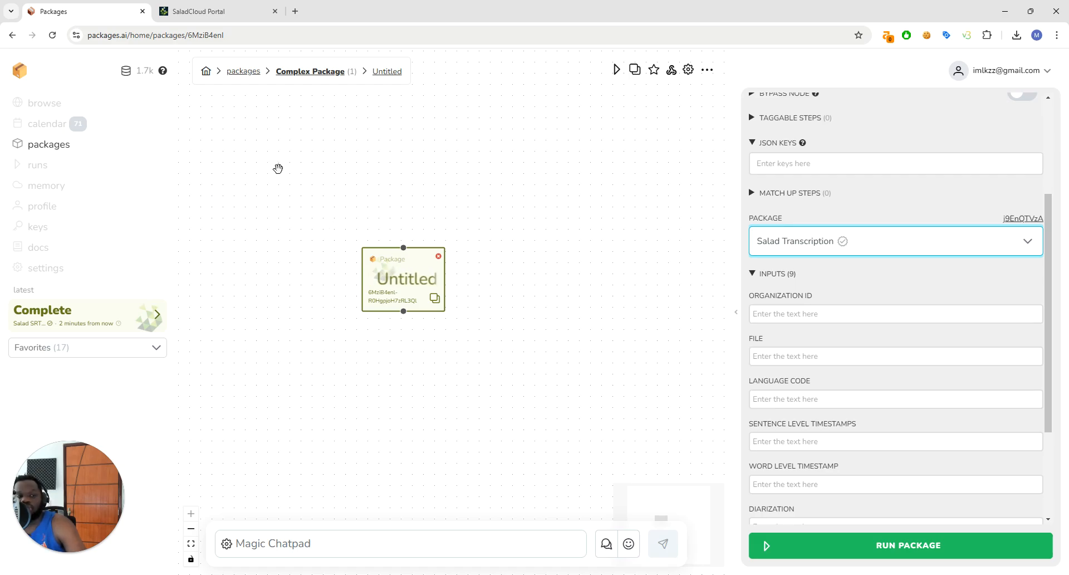
pyautogui.scroll(-3, 771, 384)
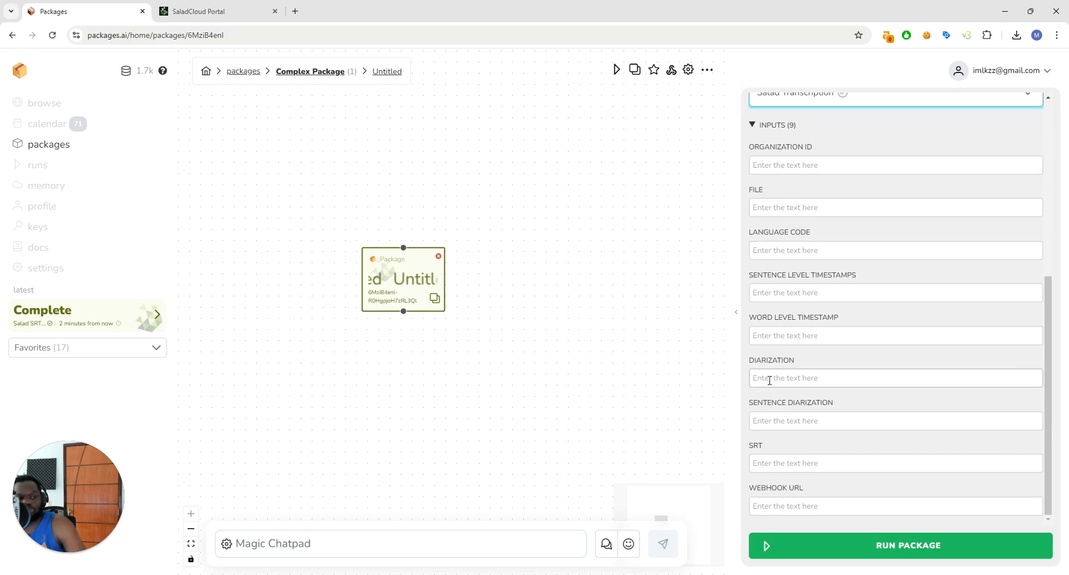
pyautogui.scroll(6, 770, 384)
pyautogui.scroll(-3, 770, 384)
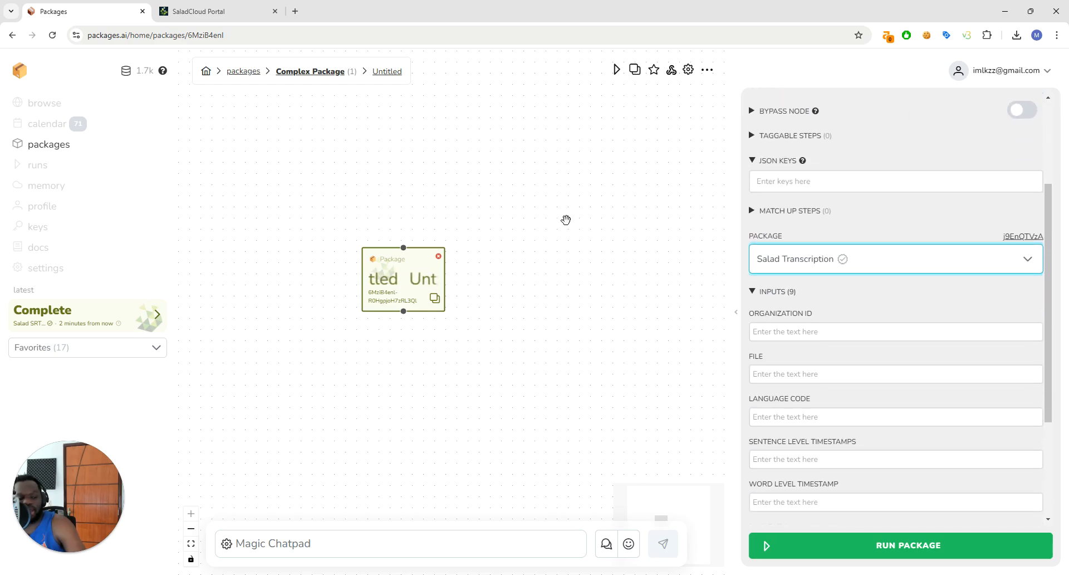
pyautogui.scroll(-2, 697, 268)
pyautogui.scroll(-1, 699, 270)
pyautogui.scroll(5, 484, 329)
pyautogui.moveTo(561, 294); pyautogui.dragTo(454, 351)
pyautogui.scroll(-1, 781, 378)
pyautogui.scroll(-2, 783, 381)
pyautogui.scroll(2, 787, 387)
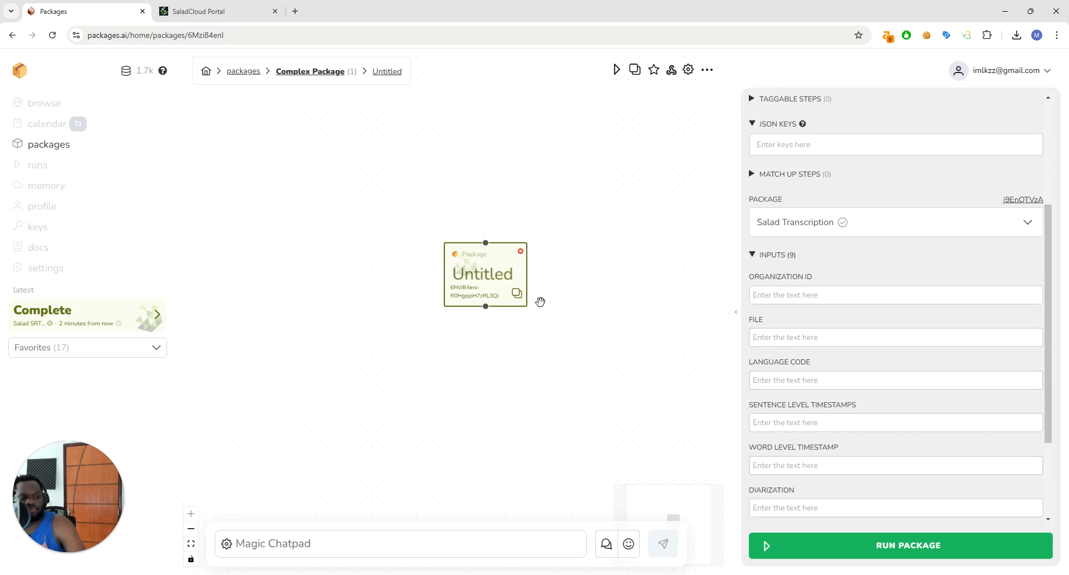
pyautogui.moveTo(488, 275); pyautogui.dragTo(470, 286)
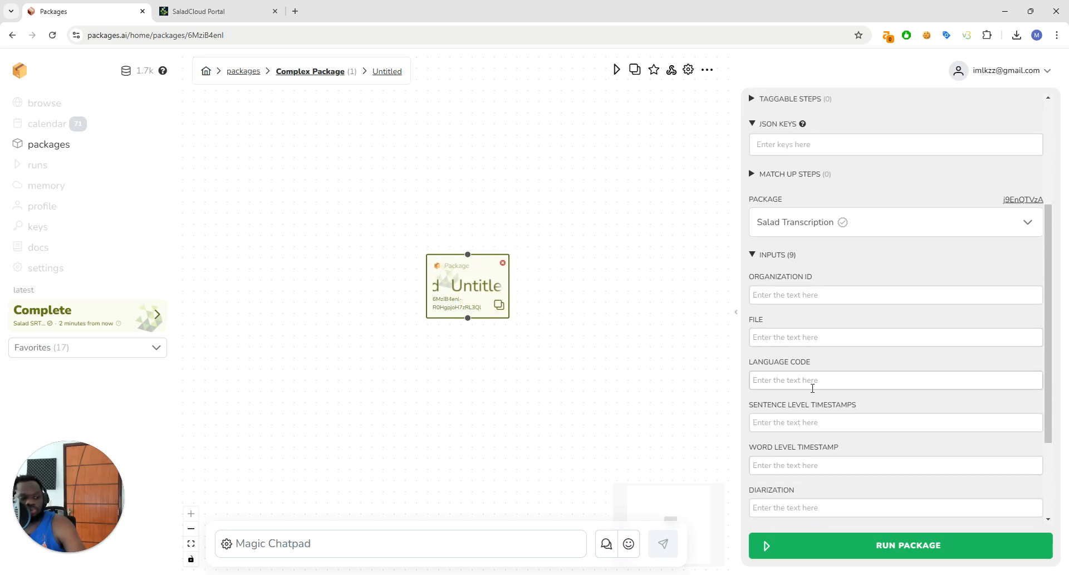
# In the Salad Transcription node's inputs, paste the copied webhook URL, set SRT to true and language code to en
pyautogui.scroll(-2, 811, 390)
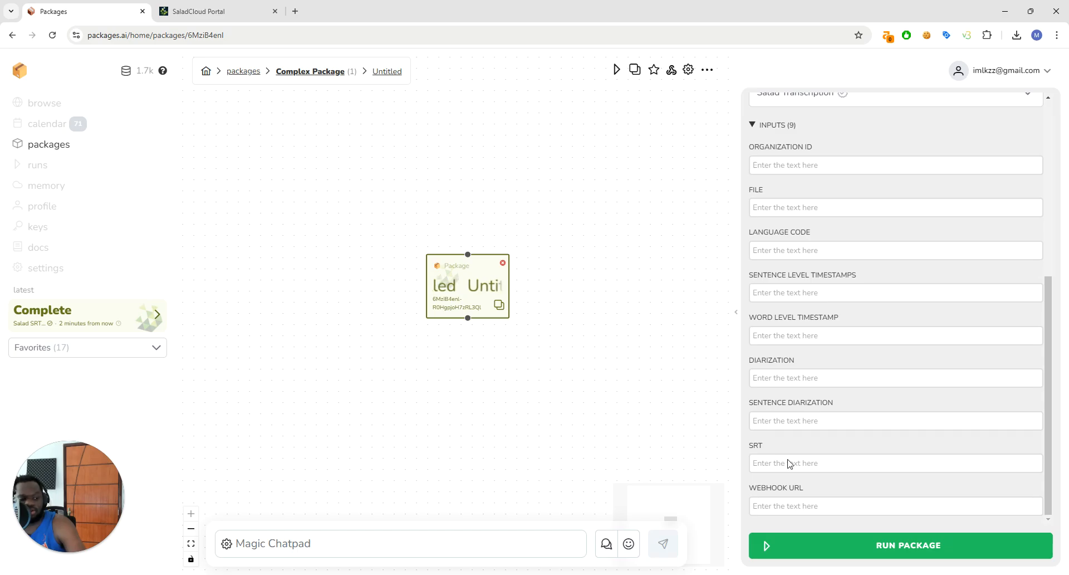
pyautogui.click(808, 507)
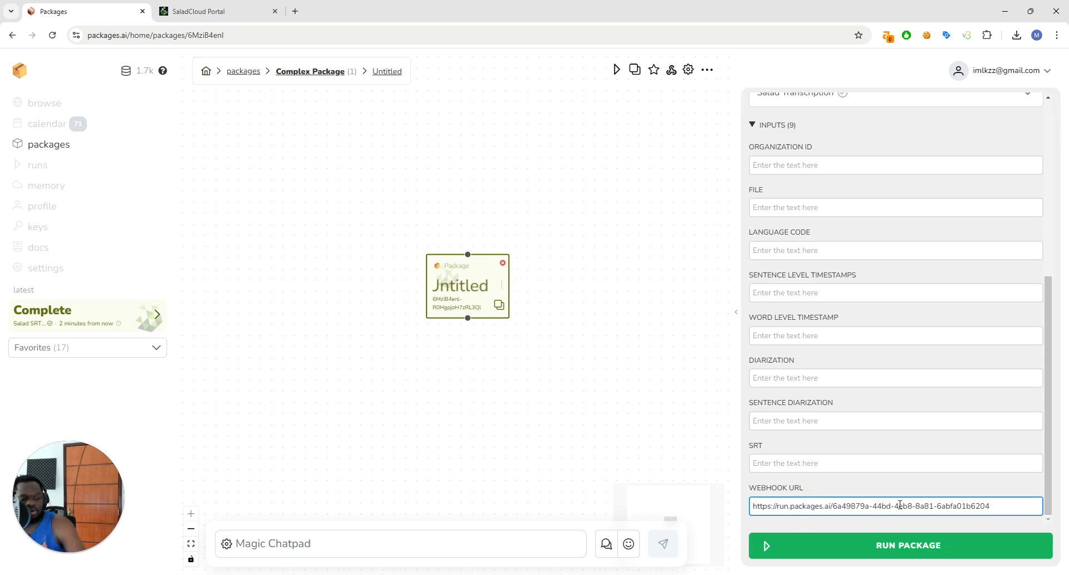
pyautogui.click(805, 465)
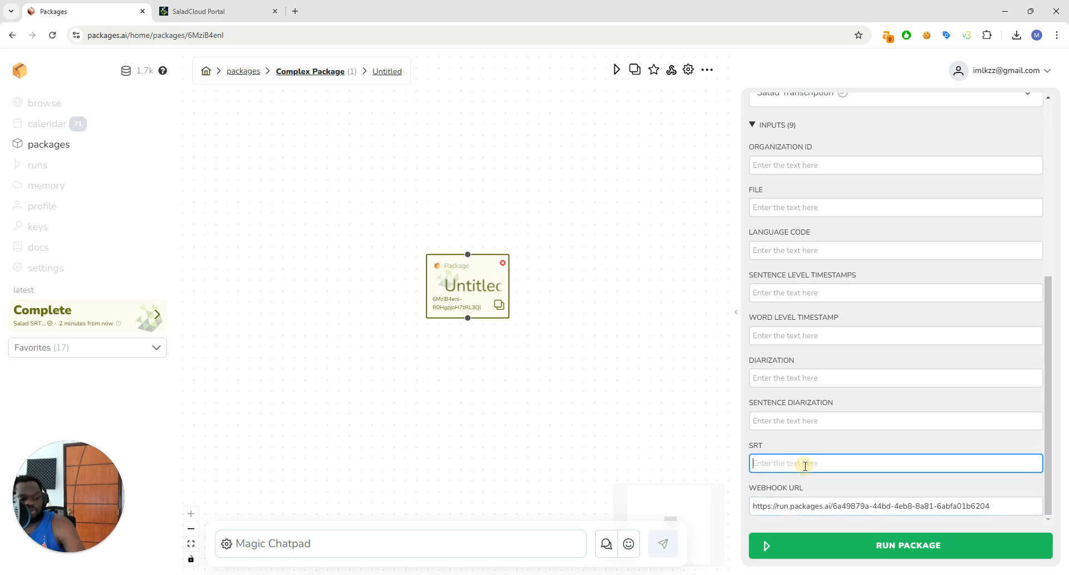
pyautogui.scroll(2, 779, 423)
pyautogui.scroll(-2, 787, 400)
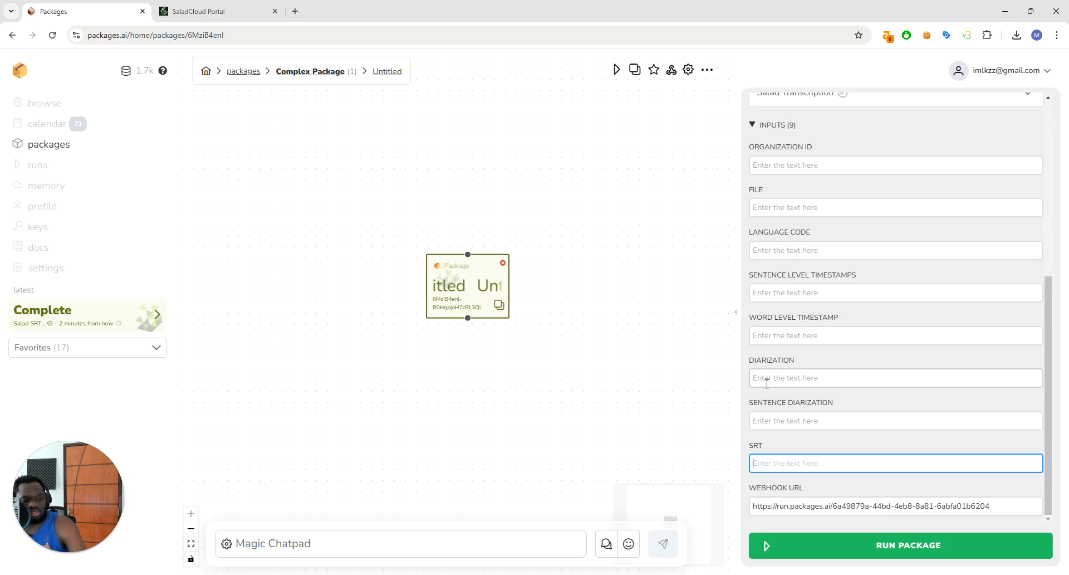
pyautogui.write('true')
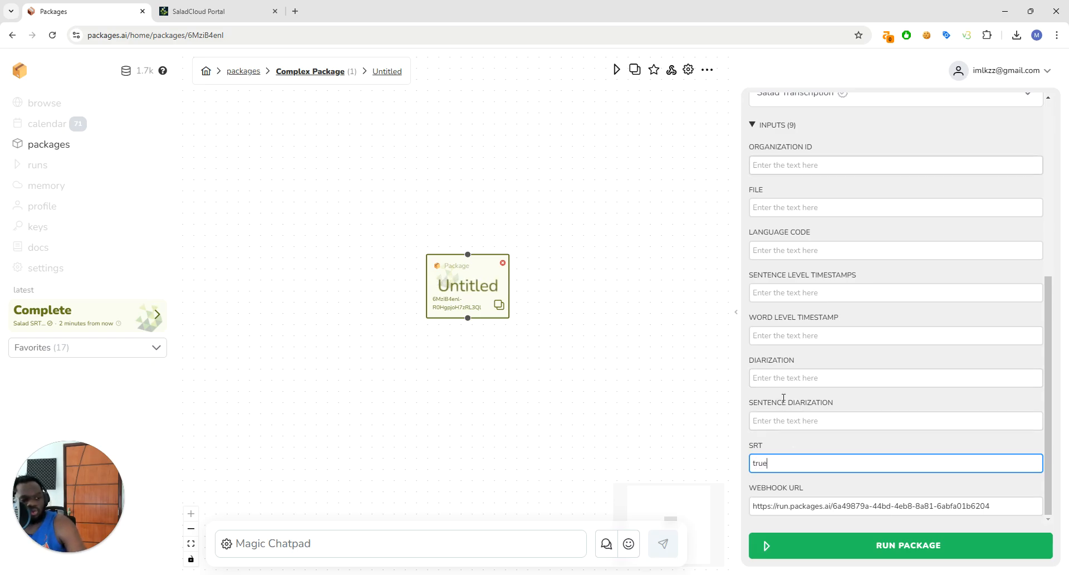
pyautogui.click(826, 247)
pyautogui.write('en')
# Add an Input node, place it above the package node and set its input type to upload
pyautogui.click(868, 207)
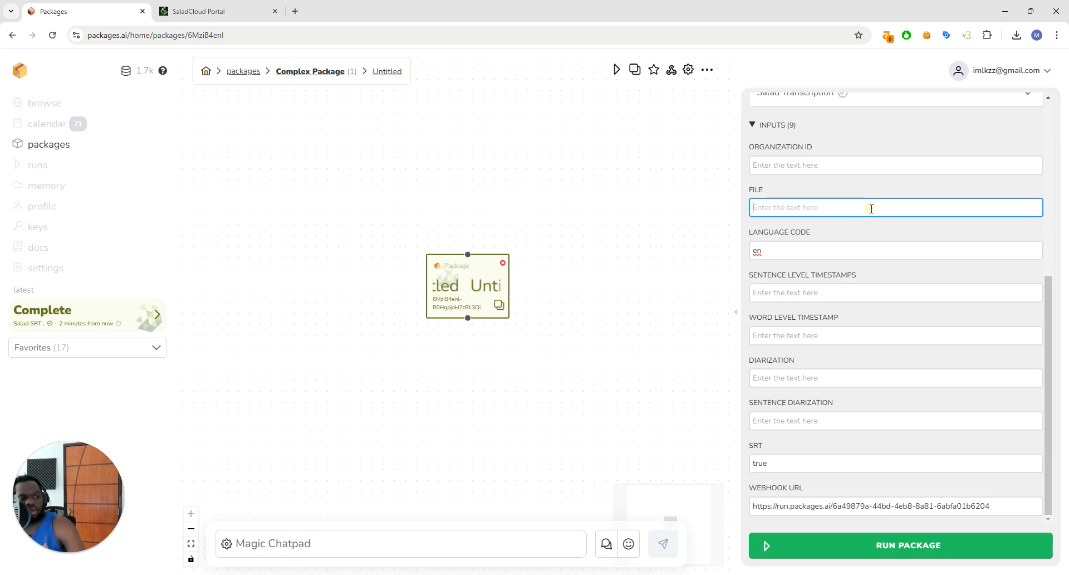
pyautogui.scroll(3, 840, 276)
pyautogui.rightClick(490, 166)
pyautogui.click(526, 184)
pyautogui.moveTo(536, 215); pyautogui.dragTo(457, 207)
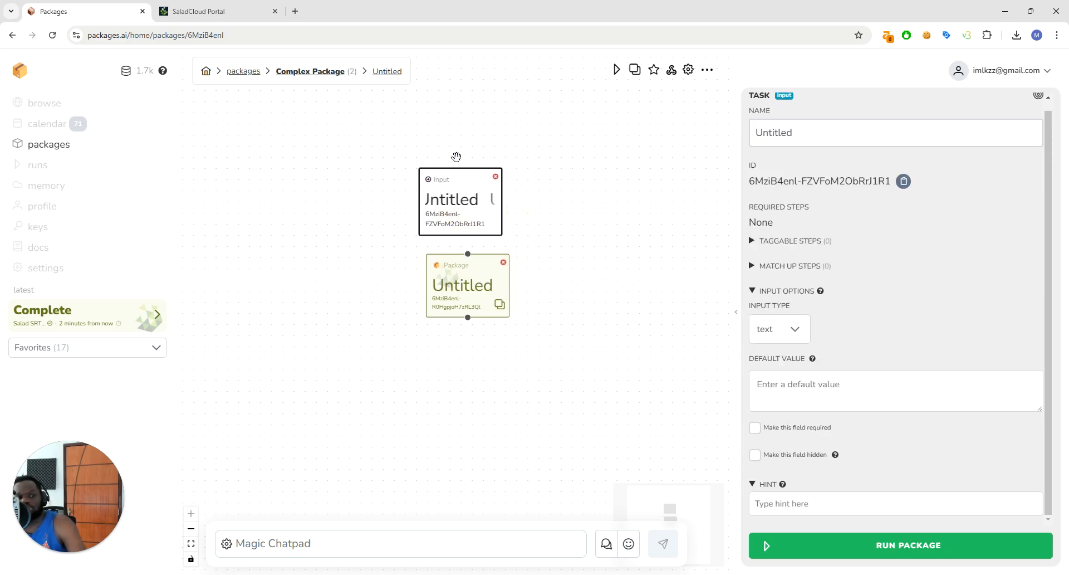
pyautogui.moveTo(475, 215); pyautogui.dragTo(480, 215)
pyautogui.click(794, 328)
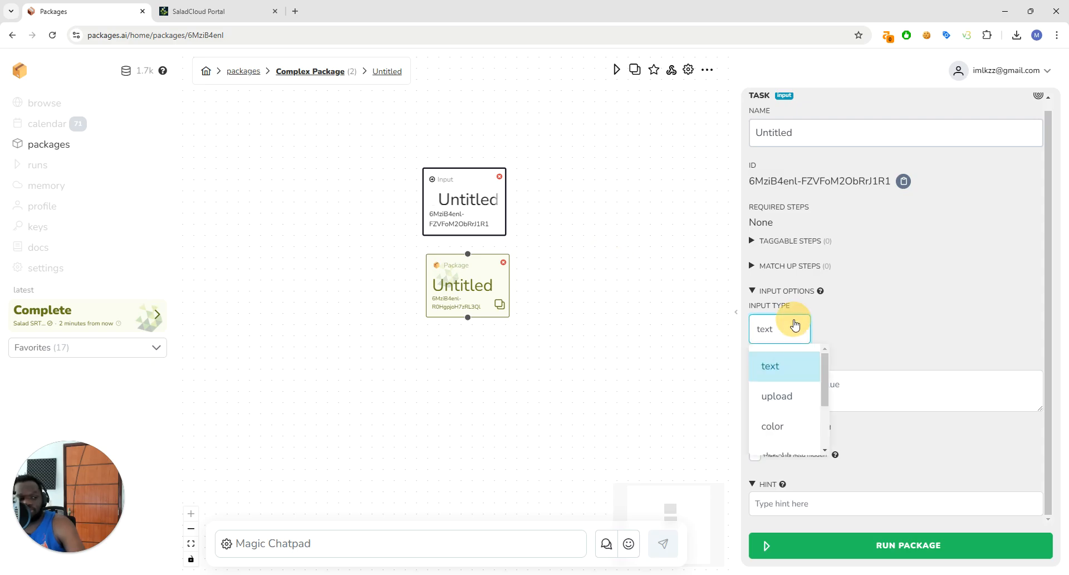
pyautogui.click(780, 402)
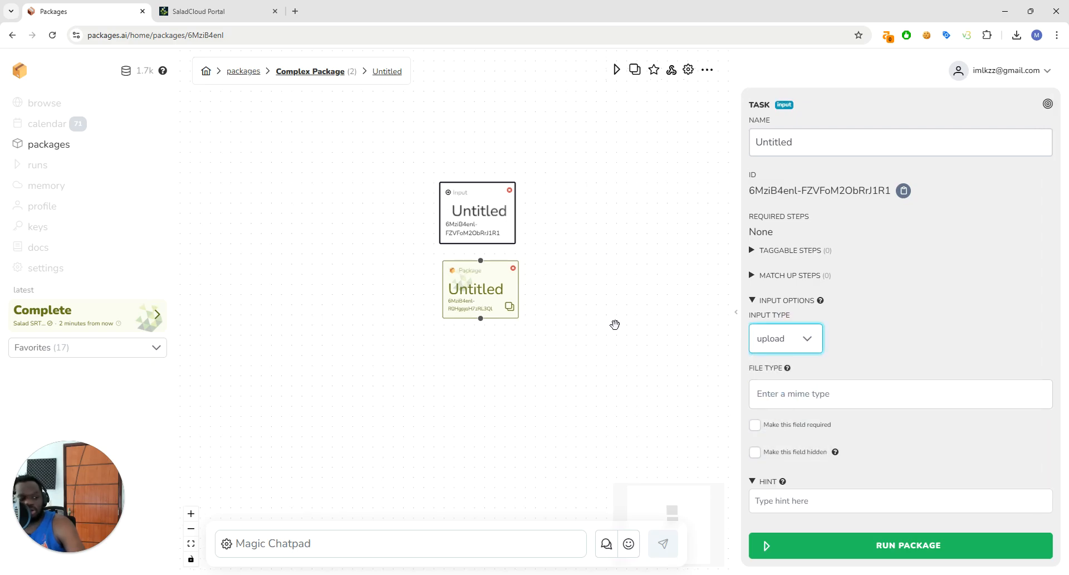
pyautogui.click(775, 401)
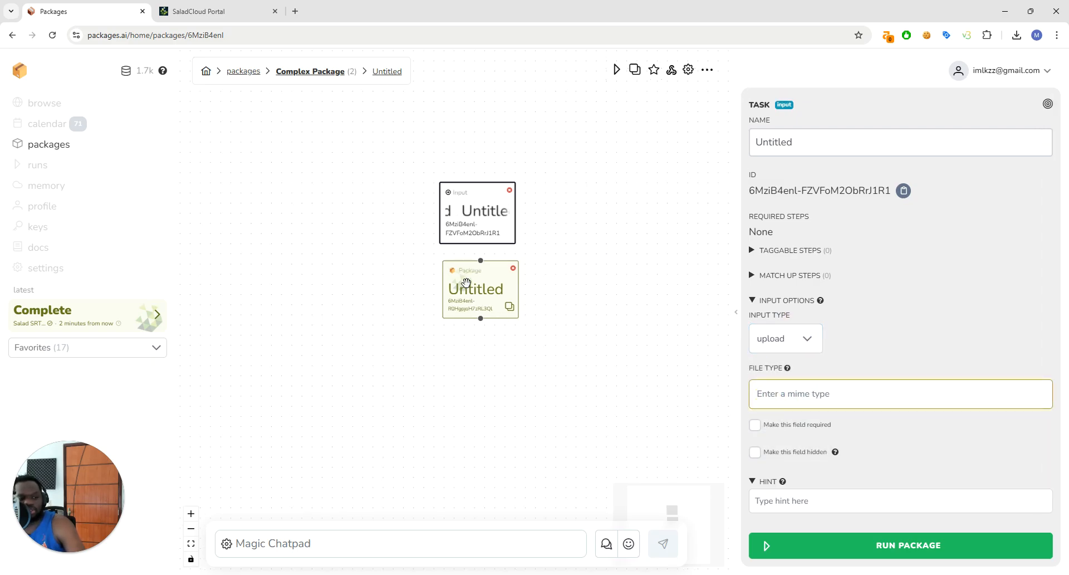
# Rename the new input node as "File Upload"
pyautogui.click(475, 288)
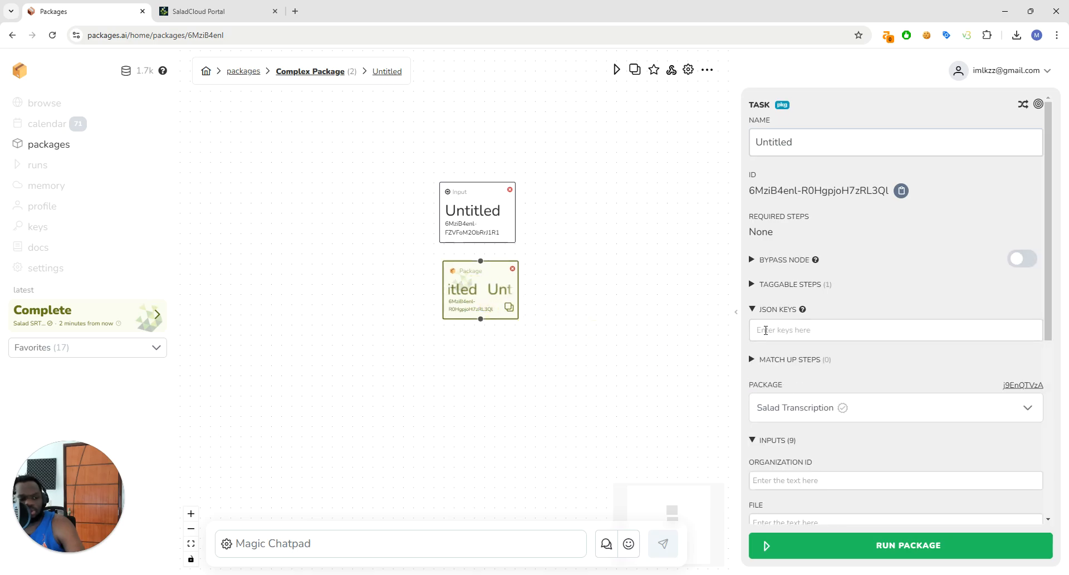
pyautogui.scroll(-3, 762, 338)
pyautogui.click(458, 222)
pyautogui.moveTo(818, 146); pyautogui.dragTo(461, 158)
pyautogui.write('File Upload')
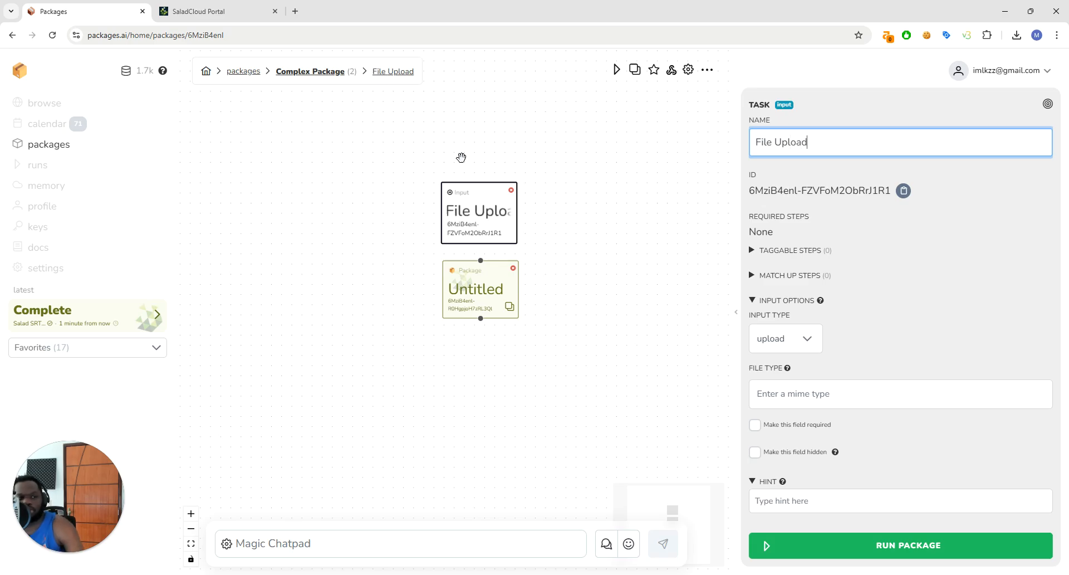
# Link the Salad Transcription node's file input to the File Upload node with an @ reference
pyautogui.click(470, 283)
pyautogui.scroll(-5, 951, 375)
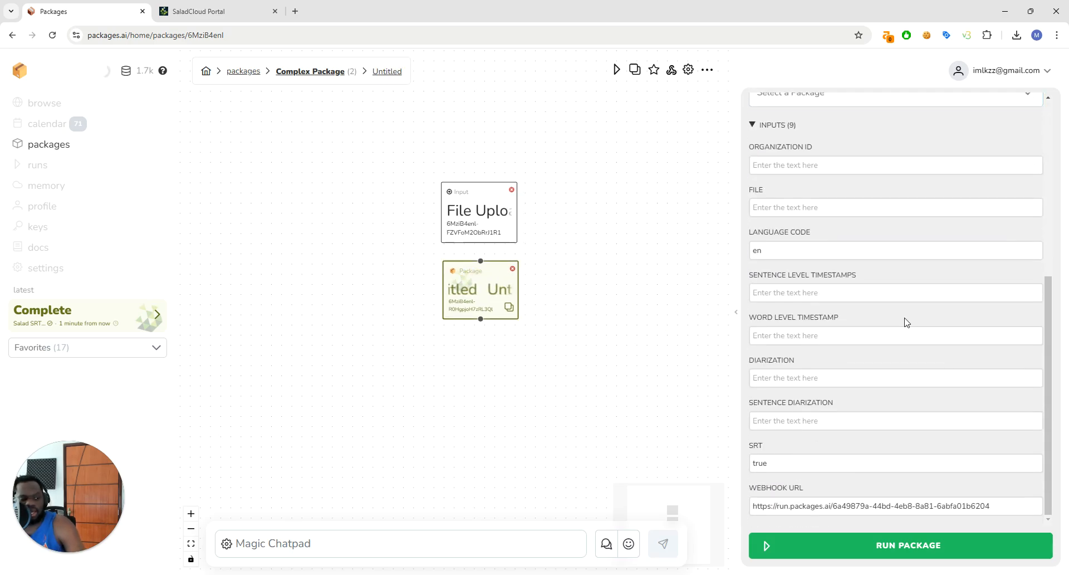
pyautogui.click(840, 215)
pyautogui.write('@F')
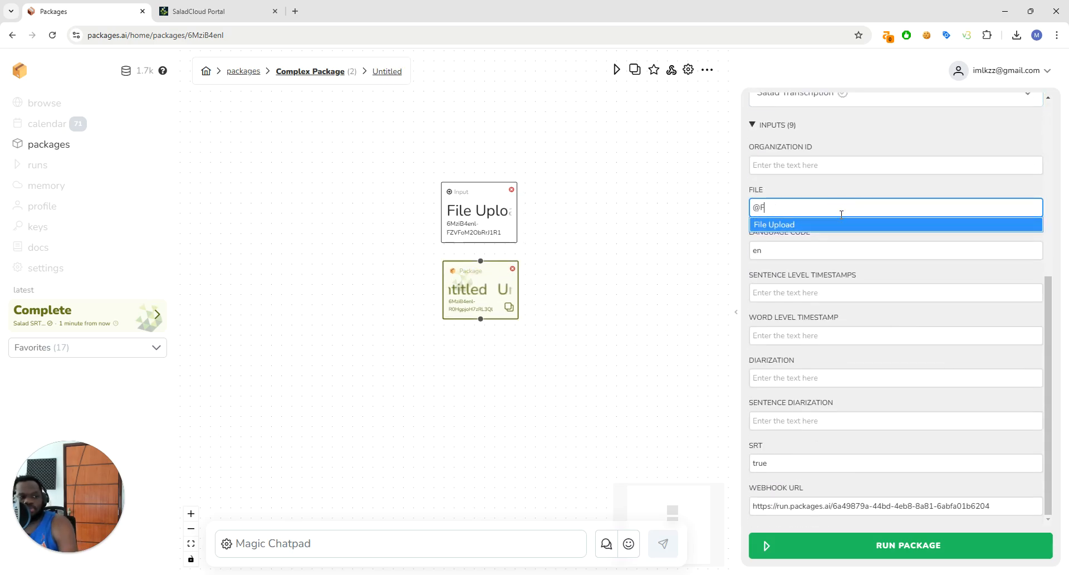
pyautogui.press('Return')
# Set the Salad Transcription node's organization ID to milky-labs and open the run dialog of Complex Package
pyautogui.click(820, 177)
pyautogui.click(807, 167)
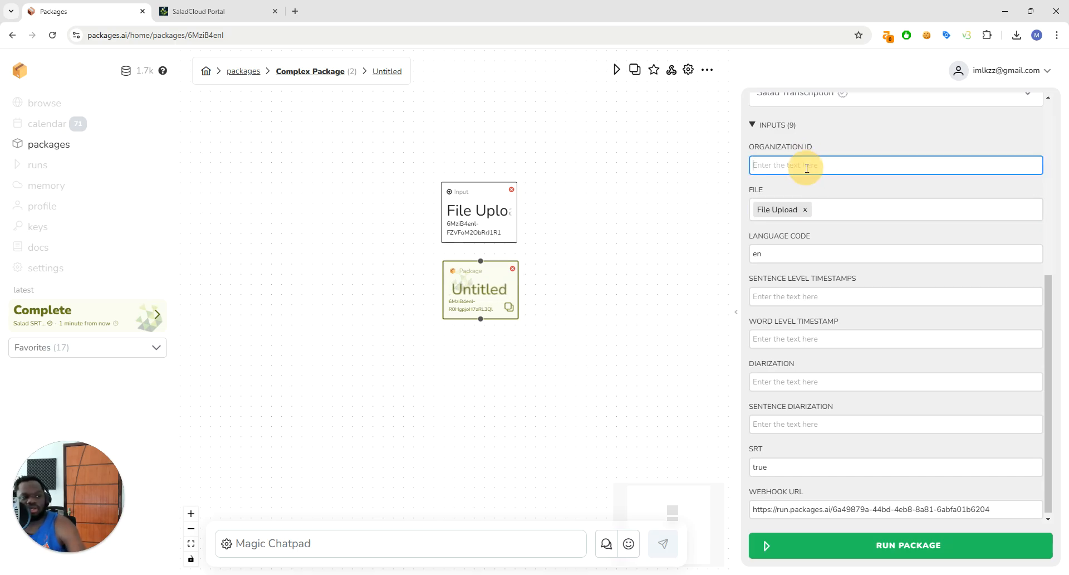
pyautogui.write('milky-labs')
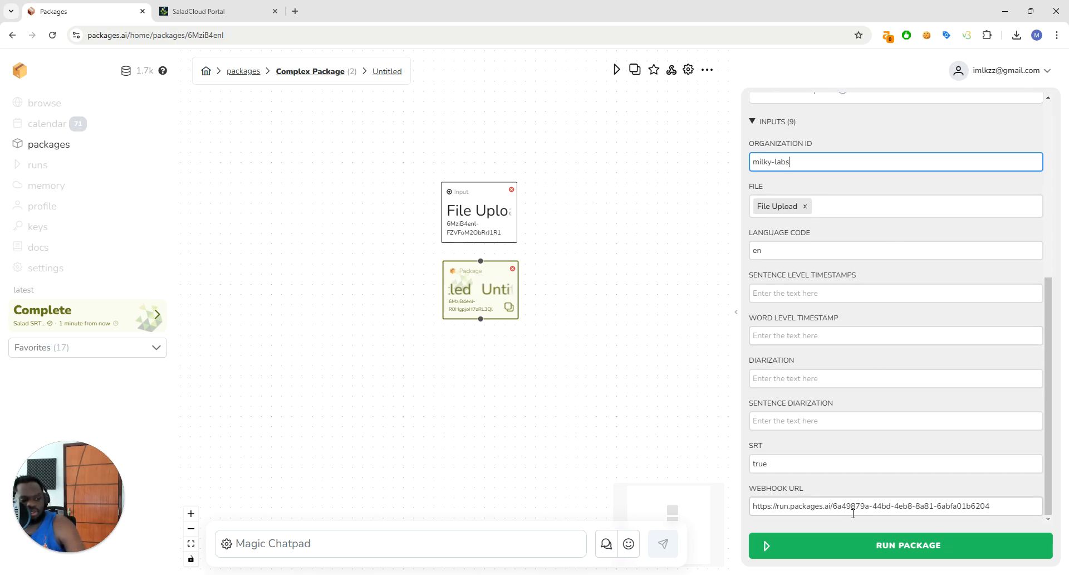
pyautogui.click(870, 543)
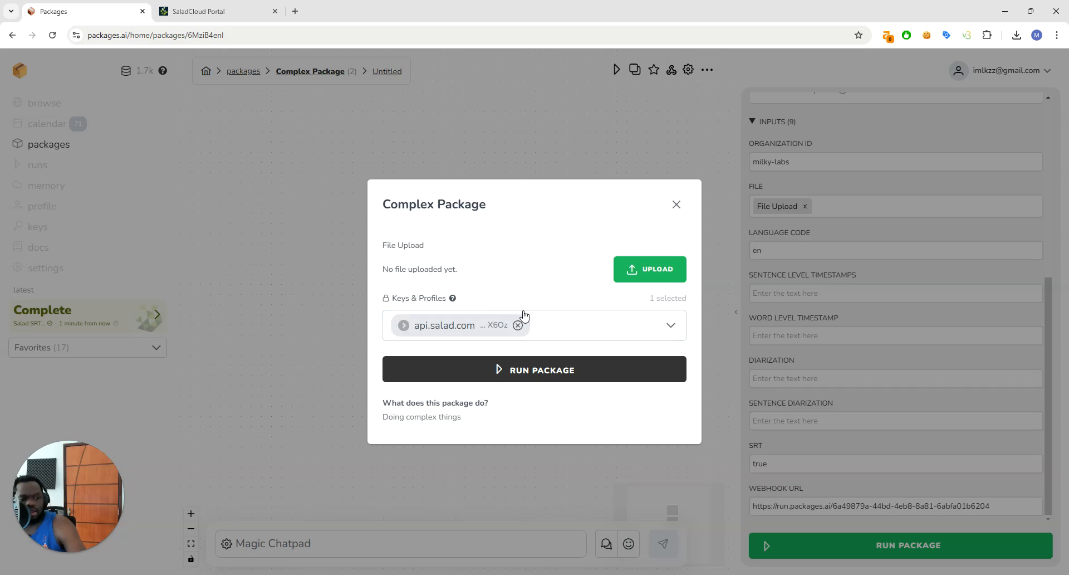
# Review the Complex Package nodes and its run form with the File Upload field, and close the form without running
pyautogui.click(676, 205)
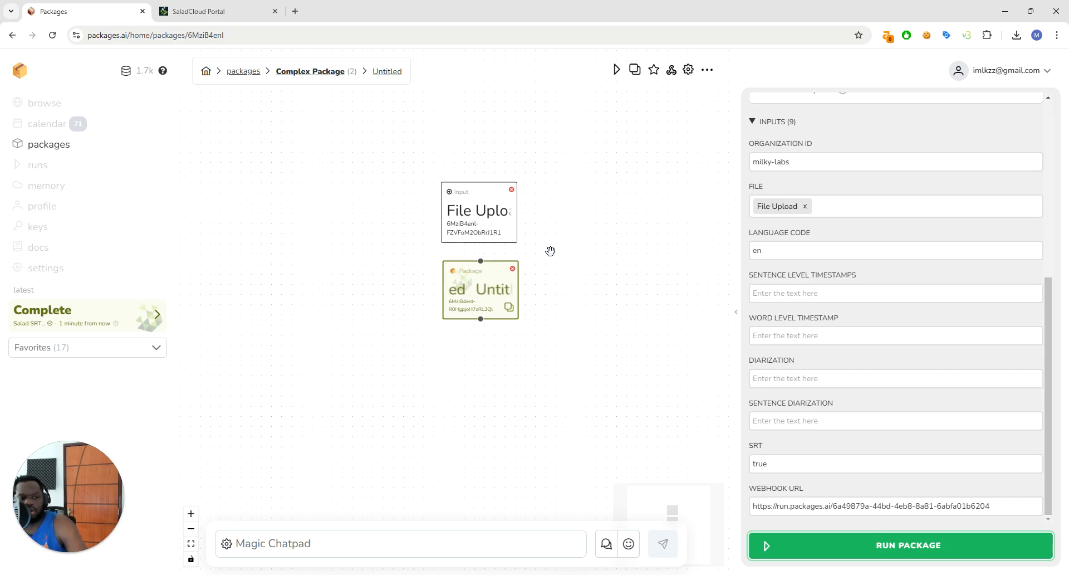
pyautogui.scroll(1, 560, 257)
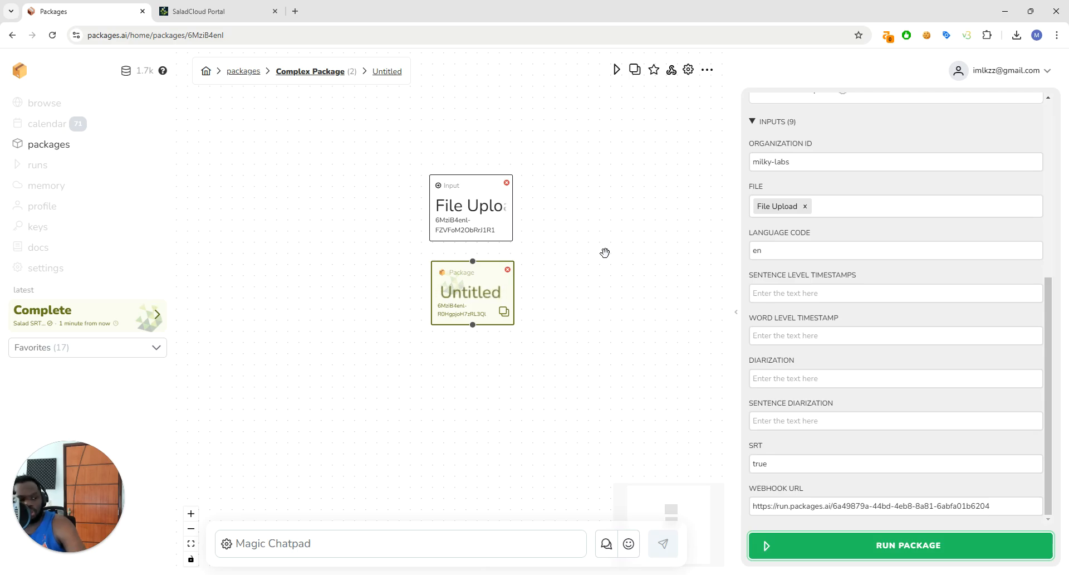
pyautogui.click(925, 544)
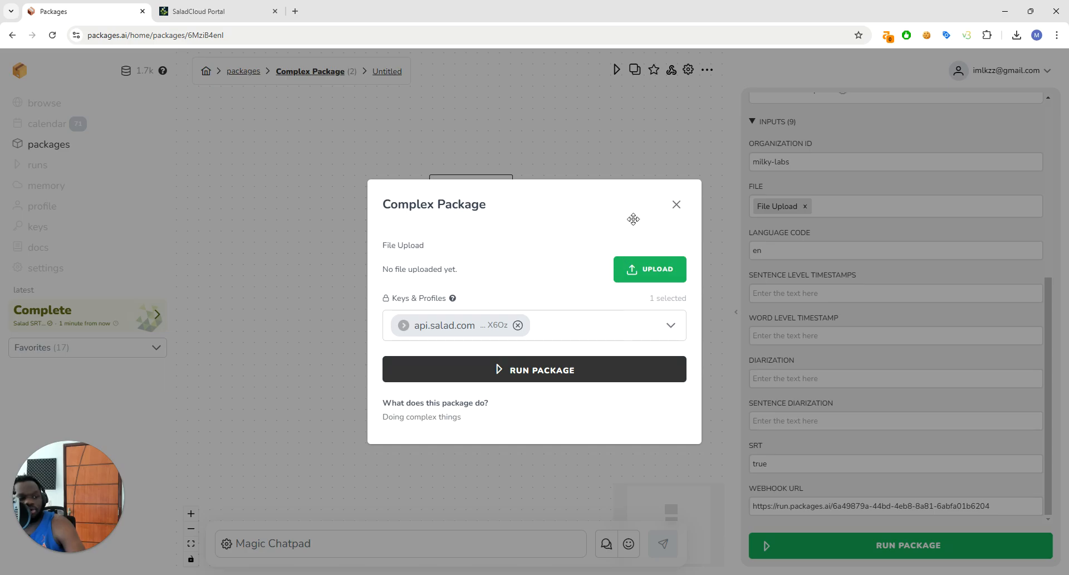
pyautogui.click(676, 205)
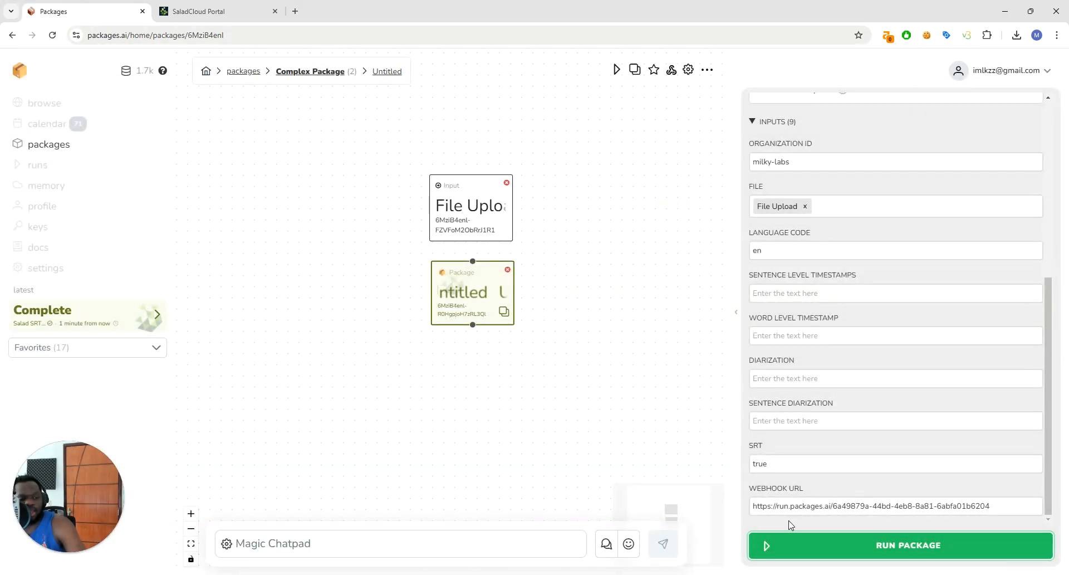
# Add an LLM node to the Salad SRT Webhook package and connect the Just SRT node's output to it
pyautogui.click(78, 148)
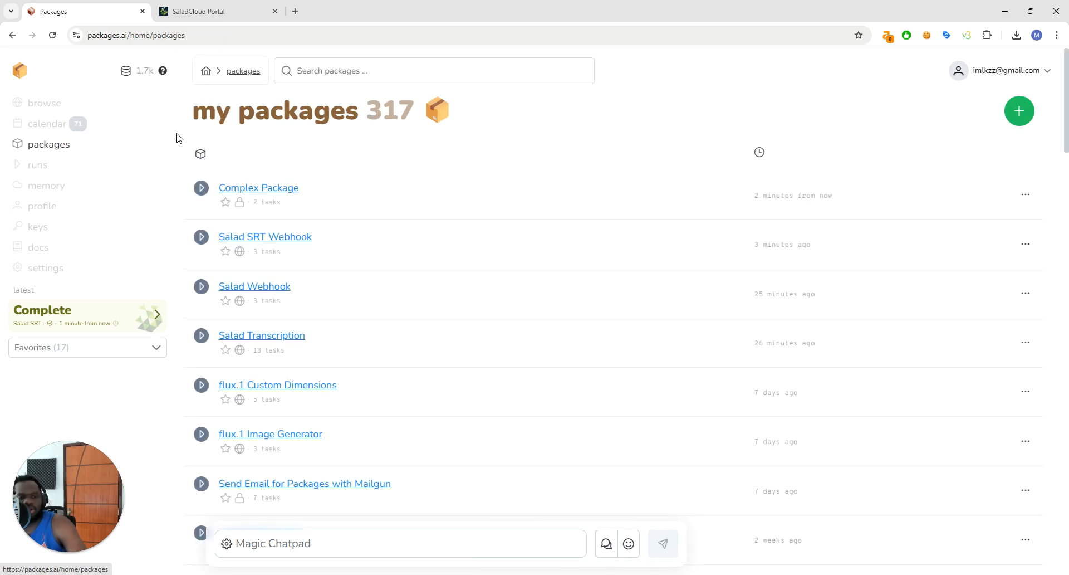
pyautogui.click(285, 239)
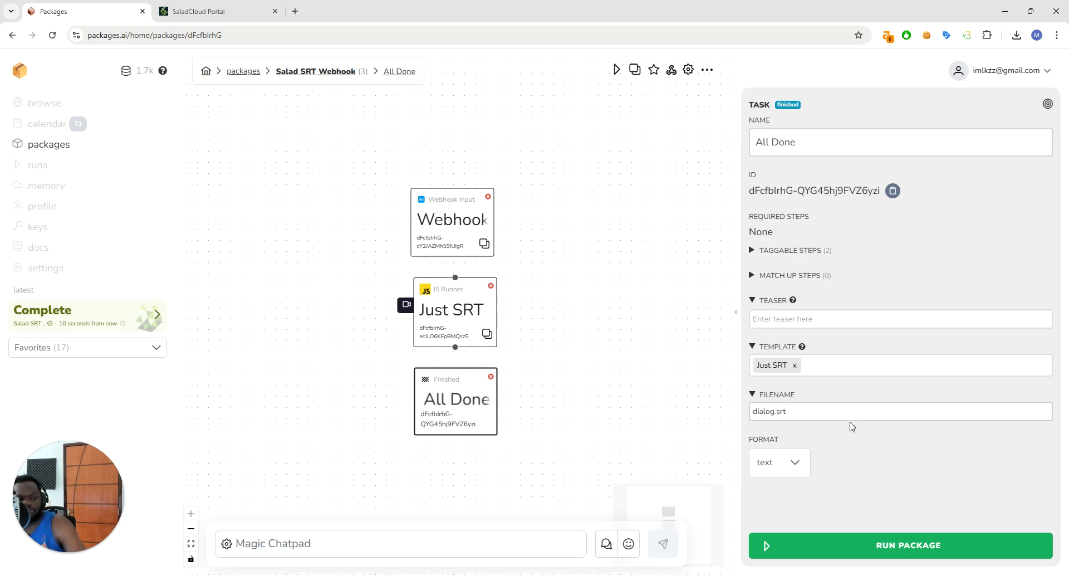
pyautogui.rightClick(521, 300)
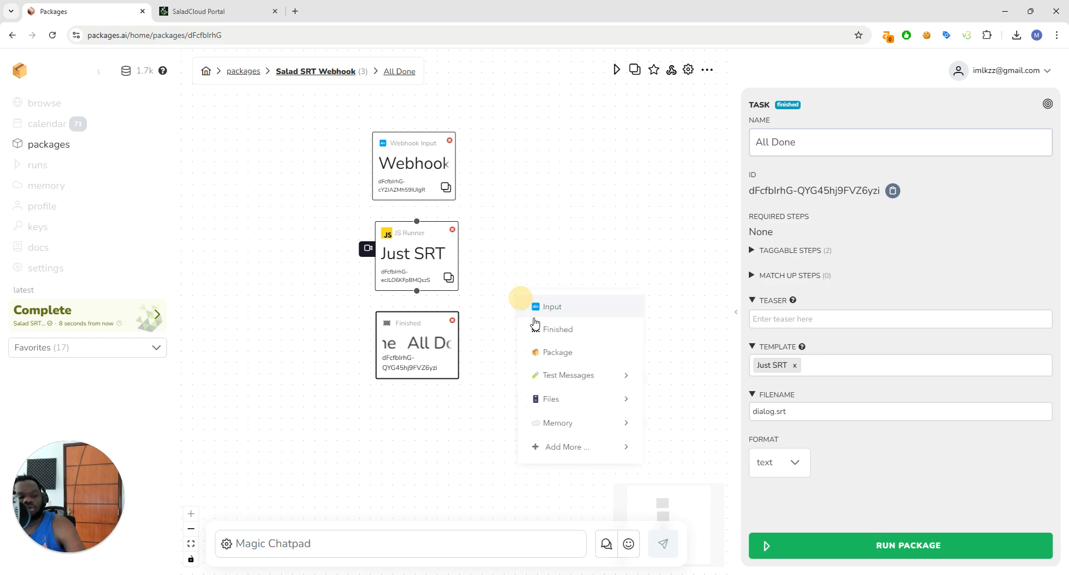
pyautogui.moveTo(591, 446)
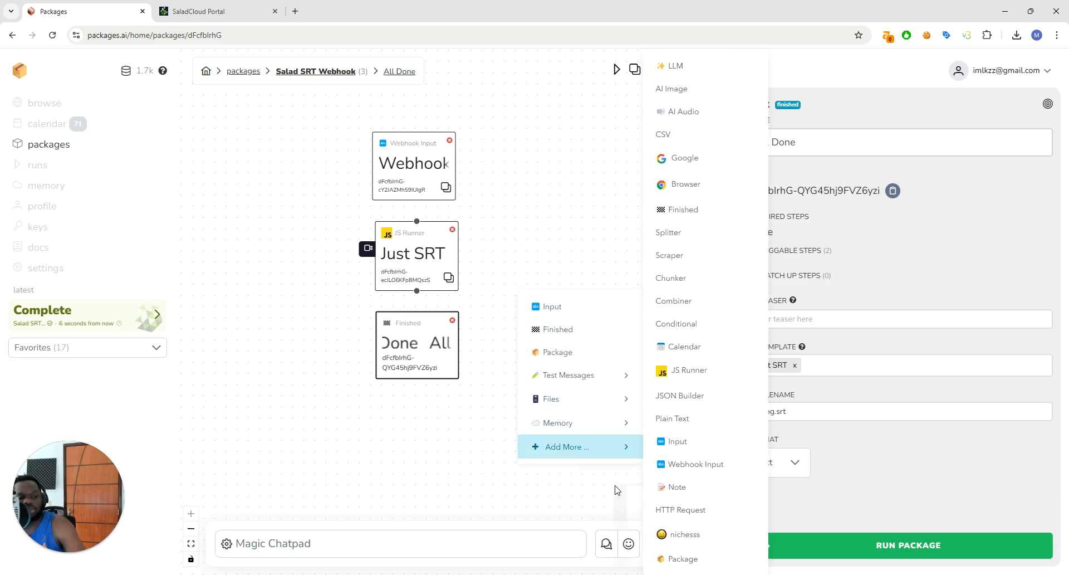
pyautogui.click(675, 67)
pyautogui.moveTo(416, 290); pyautogui.dragTo(560, 361)
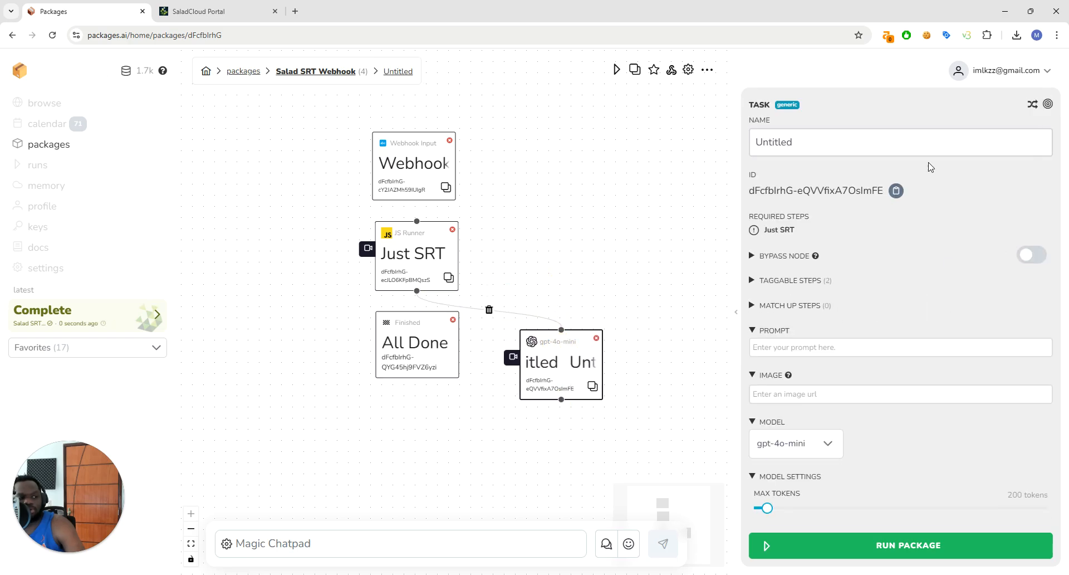
# Name the LLM node "Summarize the dialog" and write its prompt as "Summarize dialog.", "Dialog:" with an @ reference to Just SRT, and "Summary:"
pyautogui.click(925, 146)
pyautogui.write('Summarize the dialog')
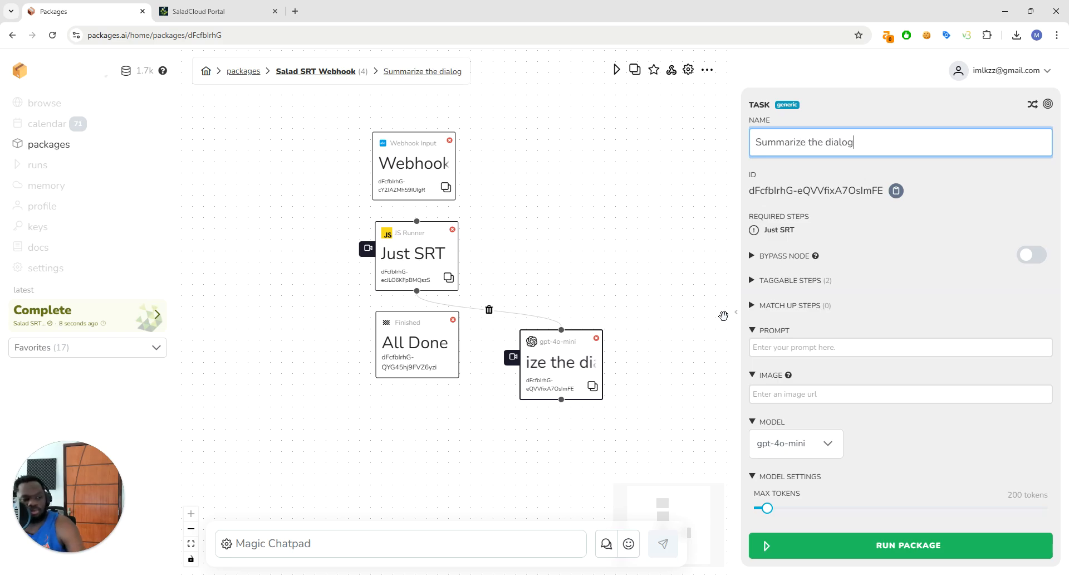
pyautogui.click(797, 347)
pyautogui.write('Summarize dialog')
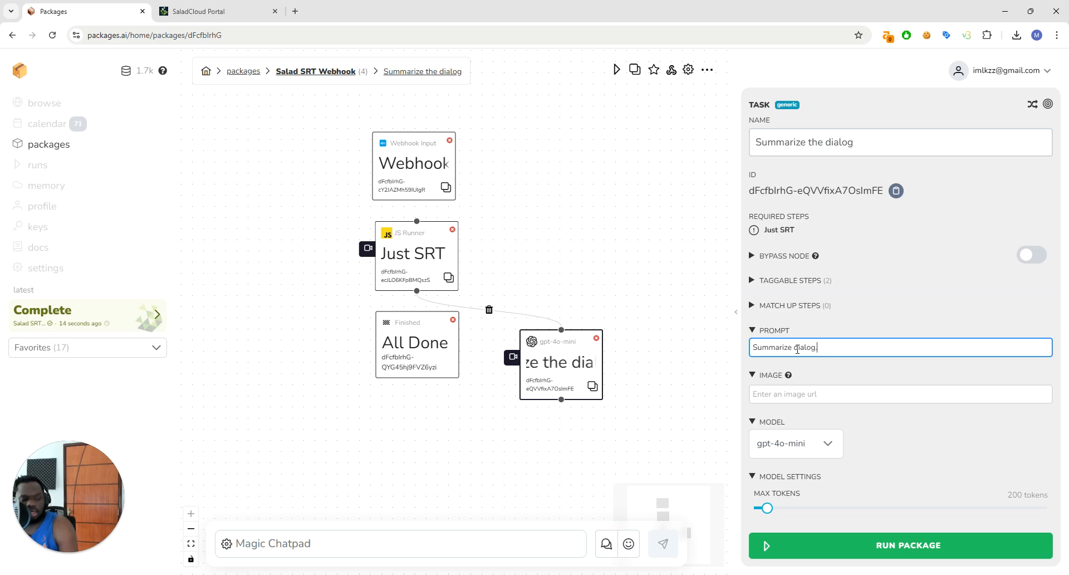
pyautogui.write('.')
pyautogui.press('Return')
pyautogui.press('Return')
pyautogui.write('Dialog: @ju')
pyautogui.press('Return')
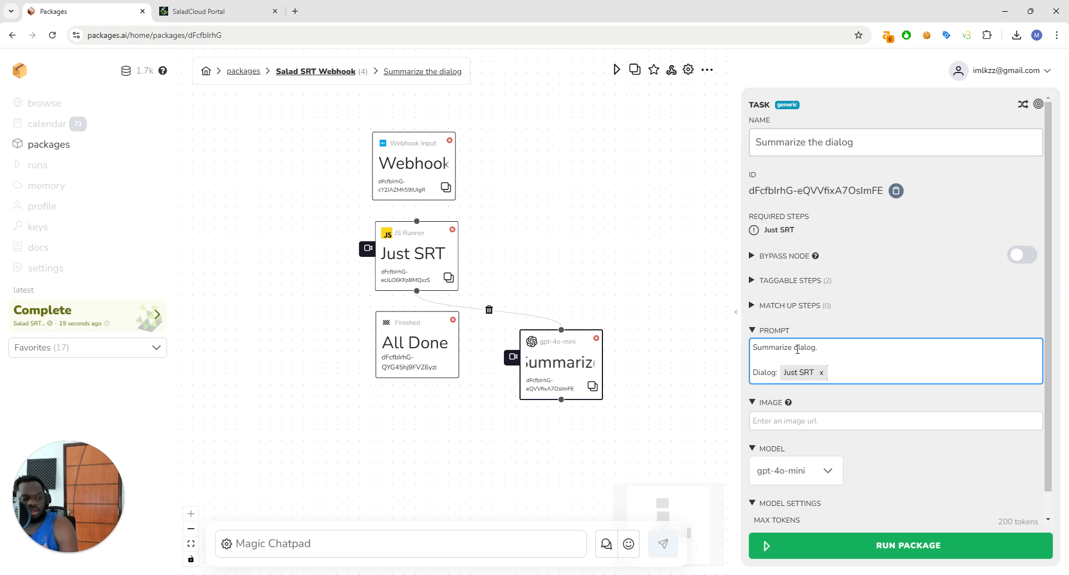
pyautogui.press('Return')
pyautogui.press('Return')
pyautogui.write('Summary:')
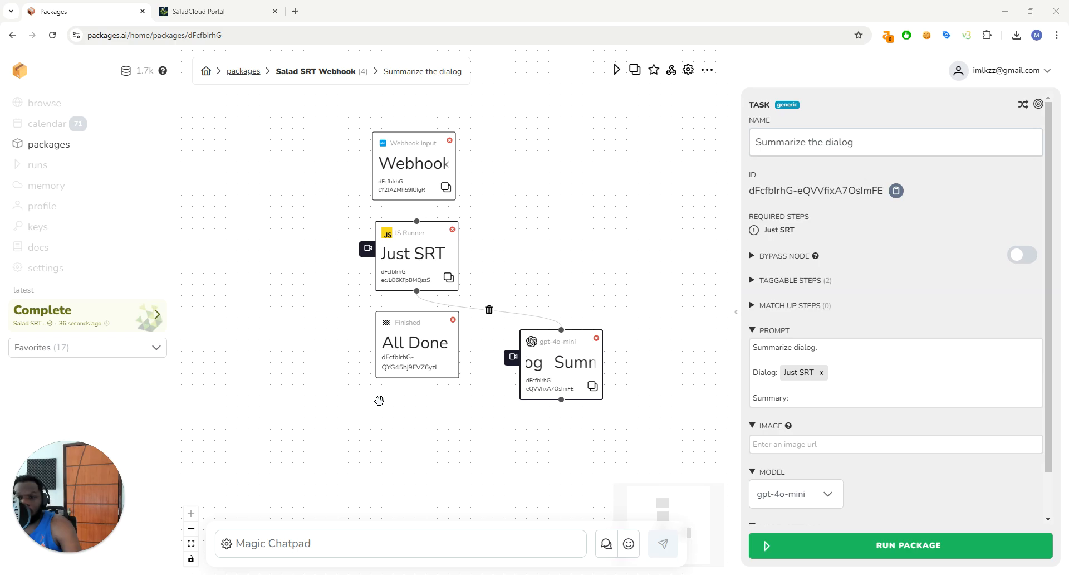
# Look over the official package examples and the saved keys, and return to the list of own packages
pyautogui.click(46, 105)
pyautogui.scroll(-2, 321, 263)
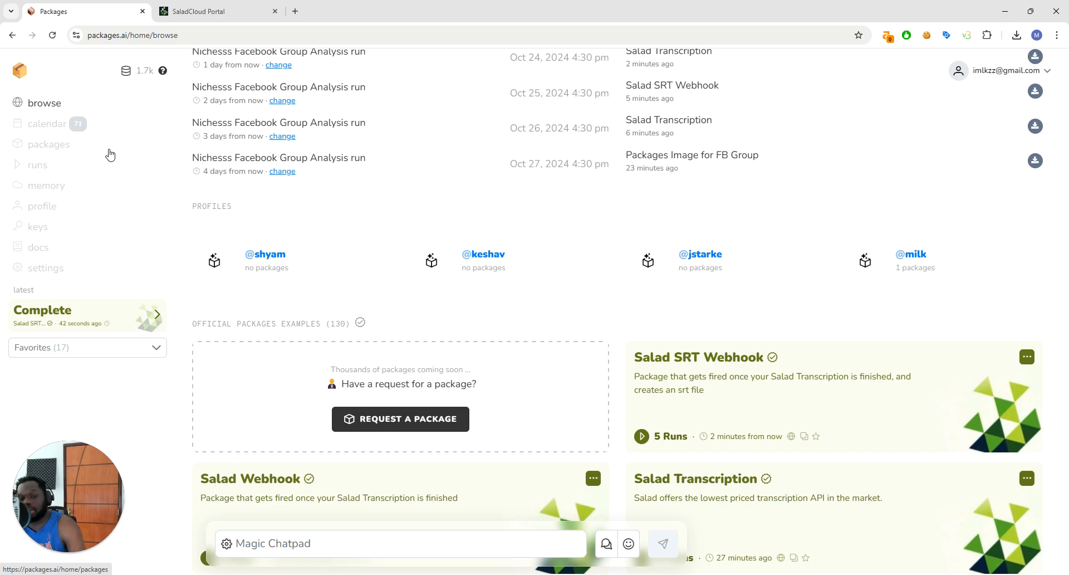
pyautogui.click(48, 225)
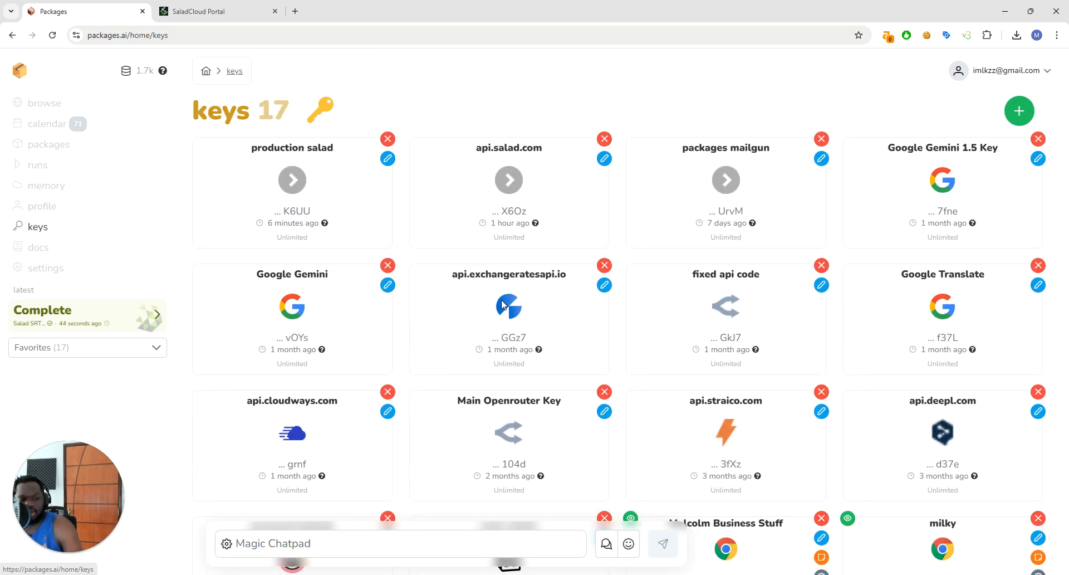
pyautogui.click(55, 106)
pyautogui.click(63, 144)
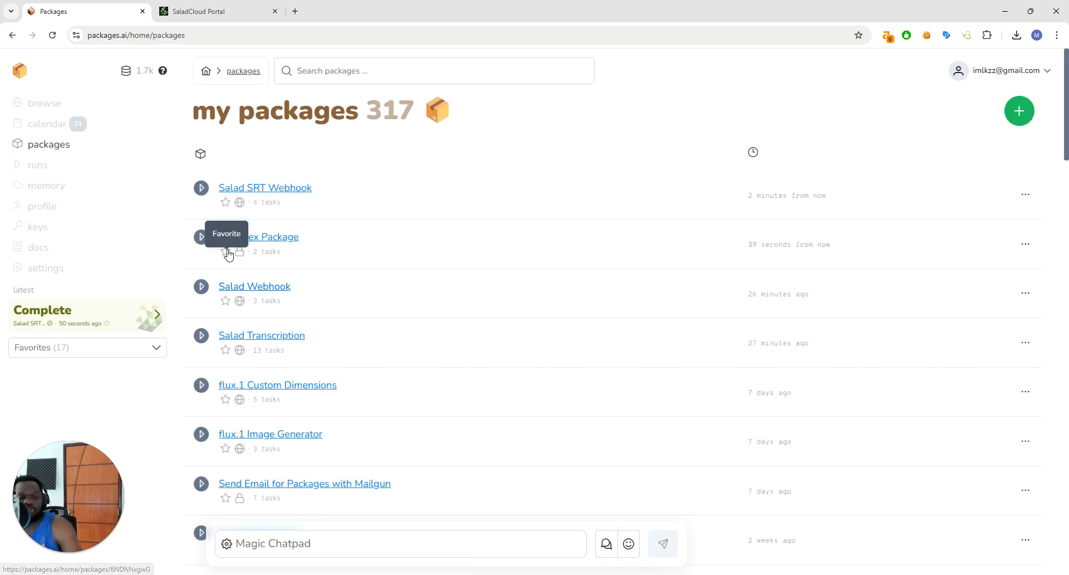
# Examine the Salad Transcription run form from the list of own packages and close it without running
pyautogui.click(201, 335)
pyautogui.scroll(-2, 477, 339)
pyautogui.scroll(2, 667, 131)
pyautogui.click(673, 100)
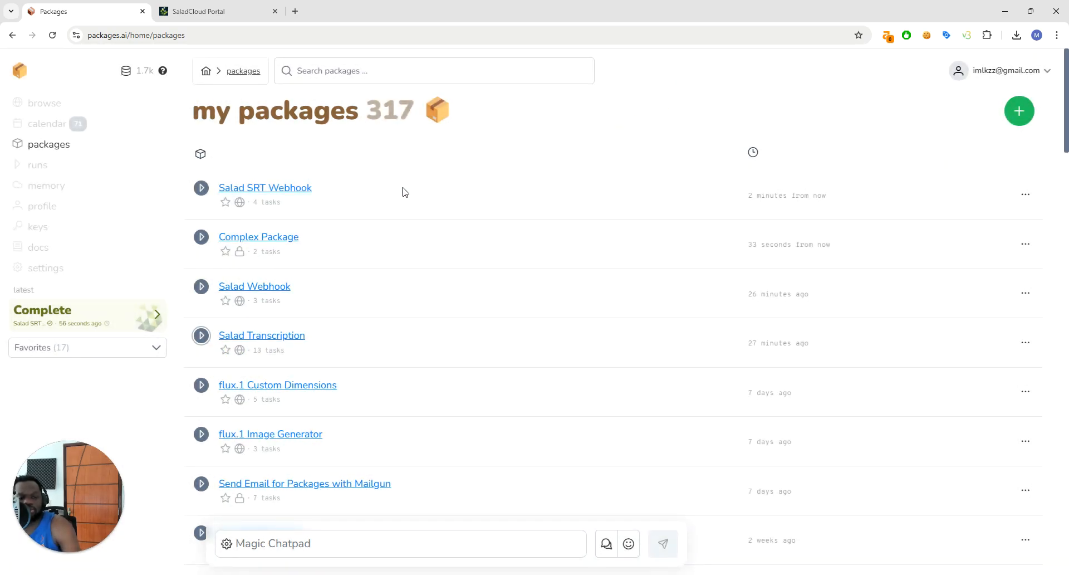
# Find Salad Transcription among the official package examples, view its run form and close it
pyautogui.click(61, 111)
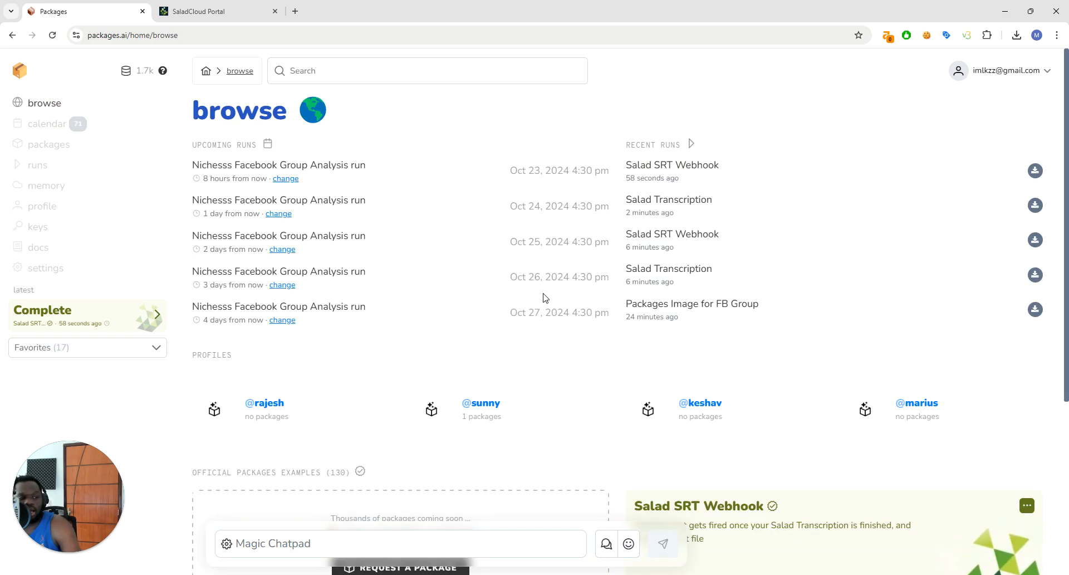
pyautogui.scroll(-6, 566, 301)
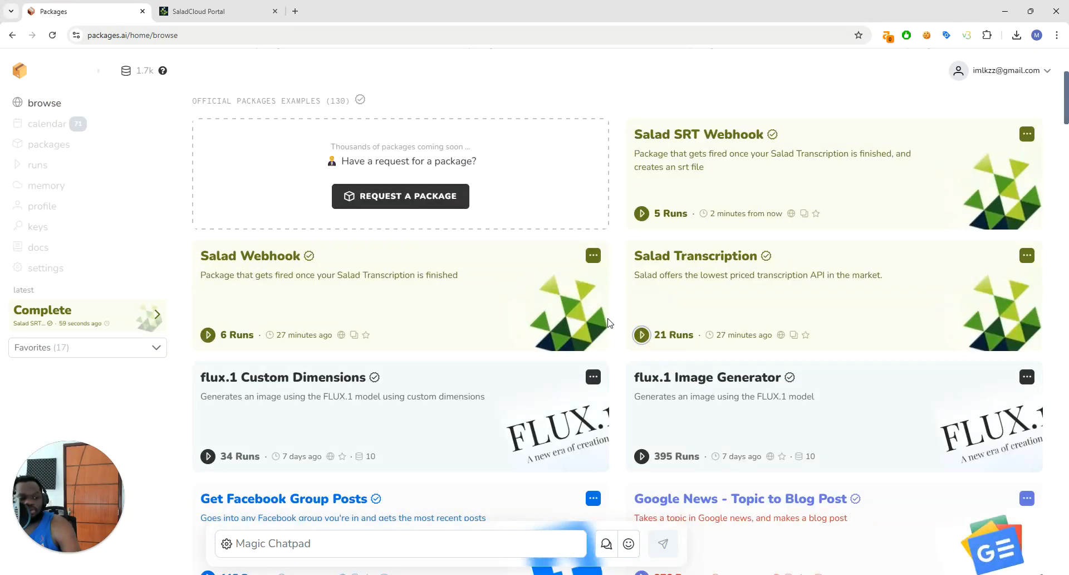
pyautogui.click(641, 335)
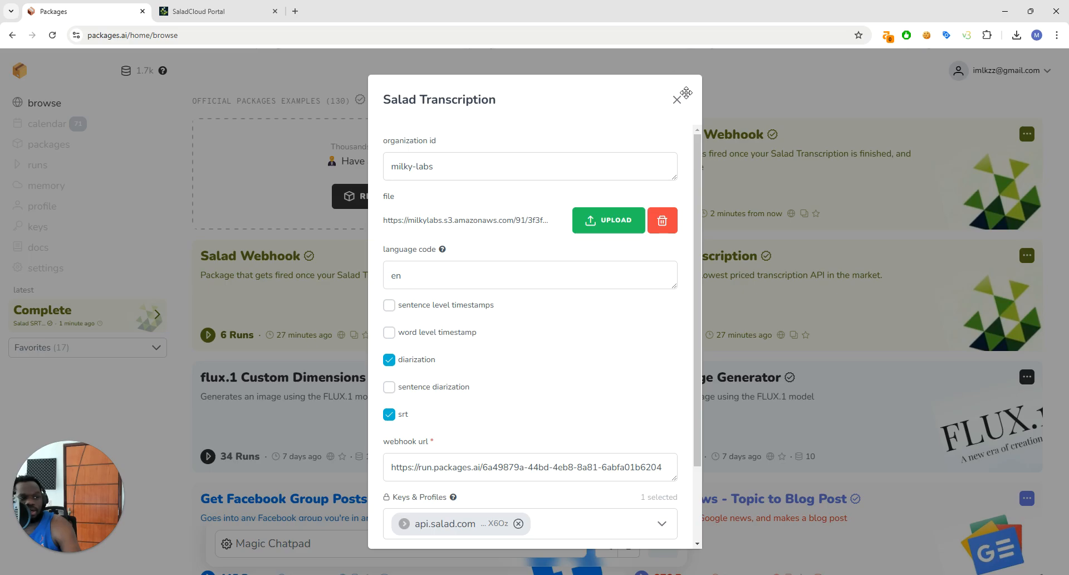
pyautogui.click(677, 99)
# Open Salad Transcription for editing to view its workflow, check the list of own packages and return to the browse page
pyautogui.click(1024, 258)
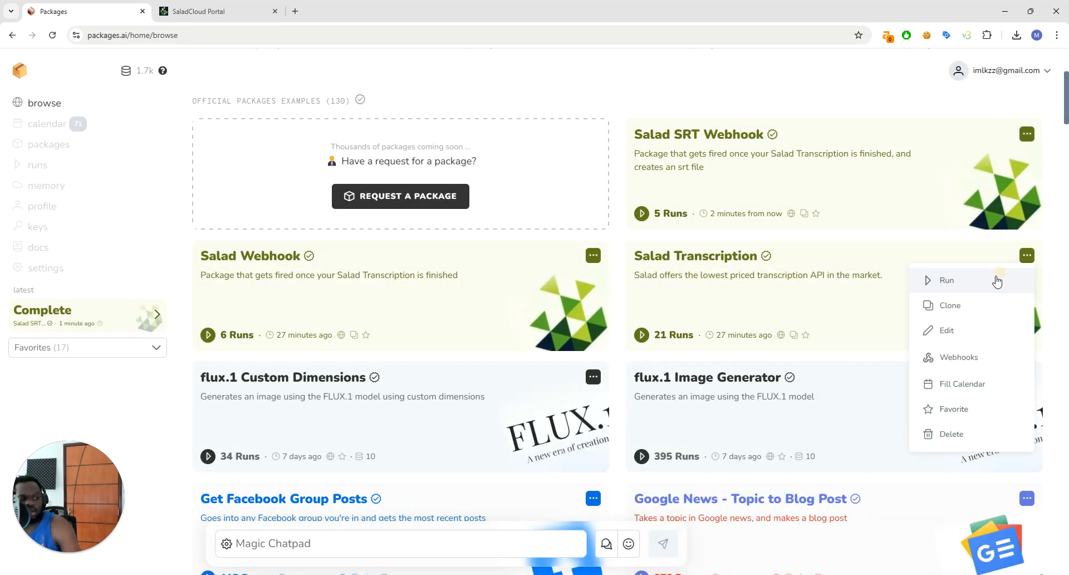
pyautogui.click(970, 334)
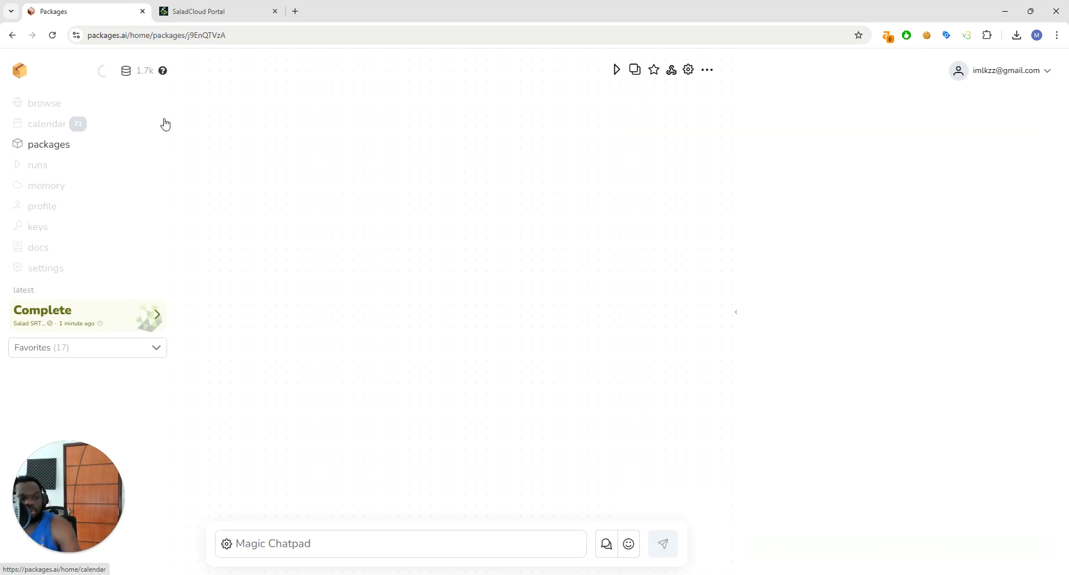
pyautogui.moveTo(436, 276); pyautogui.dragTo(465, 314)
pyautogui.click(34, 104)
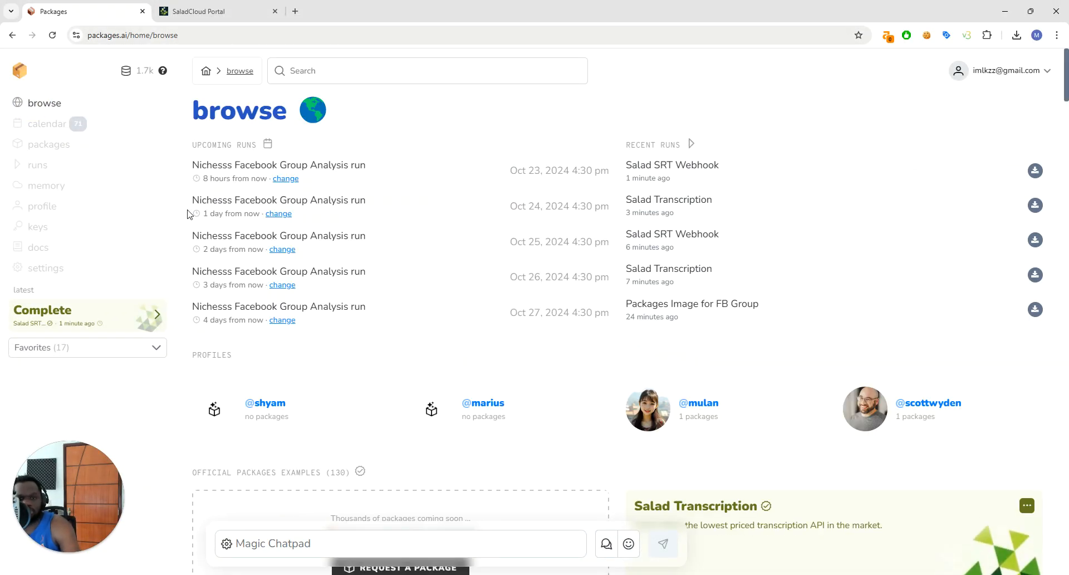
pyautogui.click(50, 144)
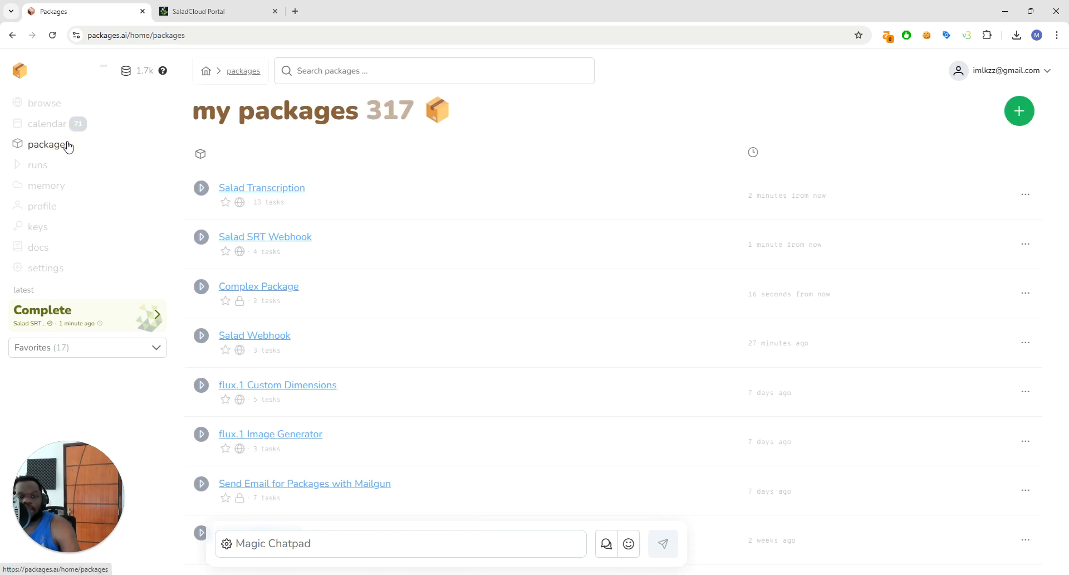
pyautogui.click(41, 100)
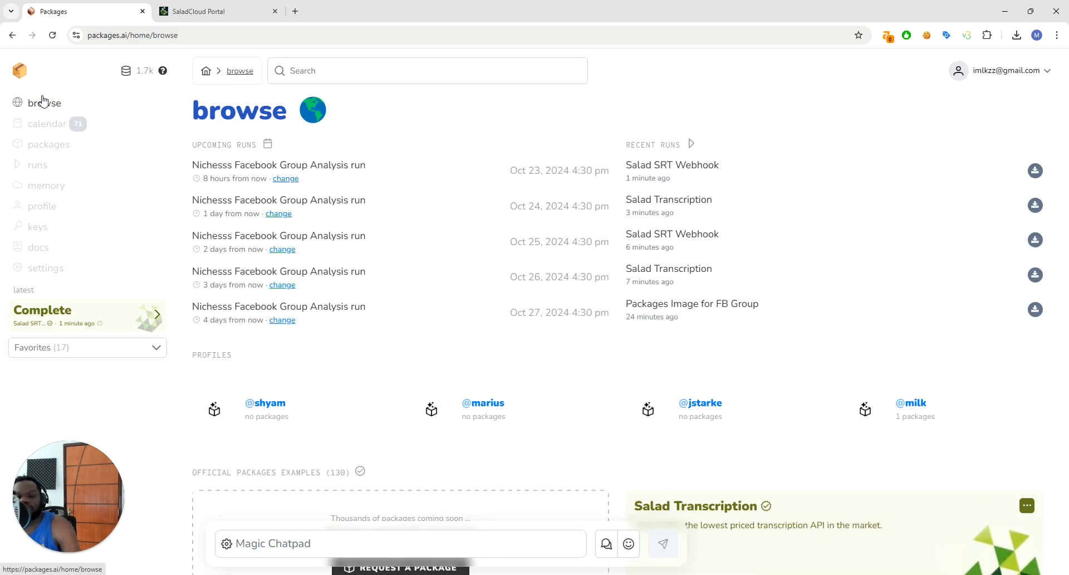